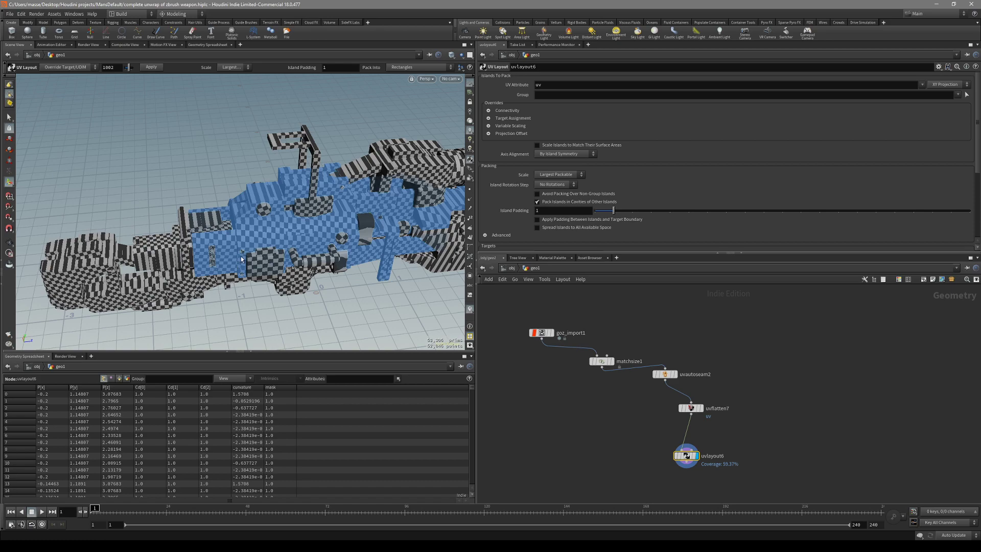
# Compare the weapon model's display at the uvautoseam2, uvflatten7 and uvlayout6 nodes, checking seams and checker pattern.
pyautogui.moveTo(234, 262); pyautogui.dragTo(330, 263)
pyautogui.click(682, 409)
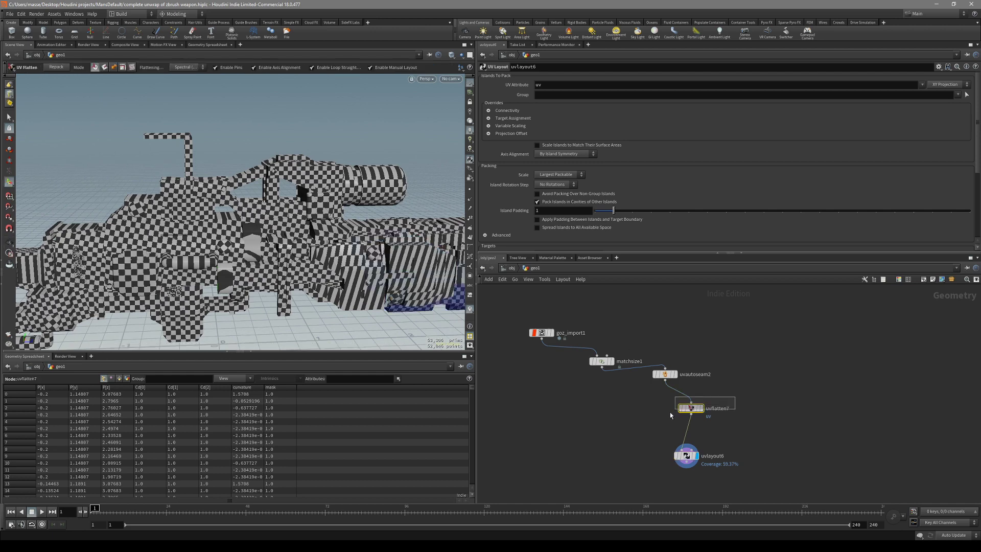
pyautogui.press('r')
pyautogui.click(665, 371)
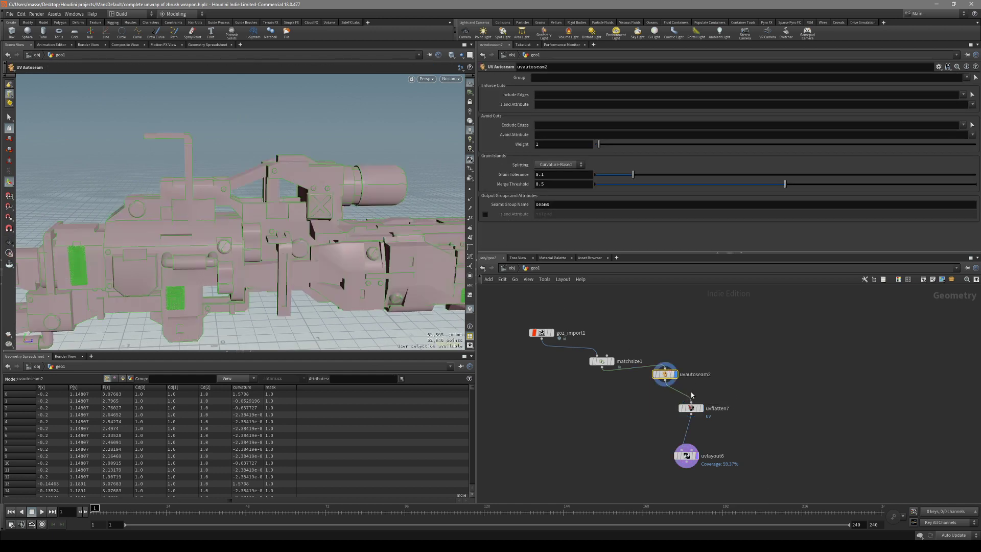
pyautogui.click(689, 408)
pyautogui.moveTo(657, 474); pyautogui.dragTo(731, 443)
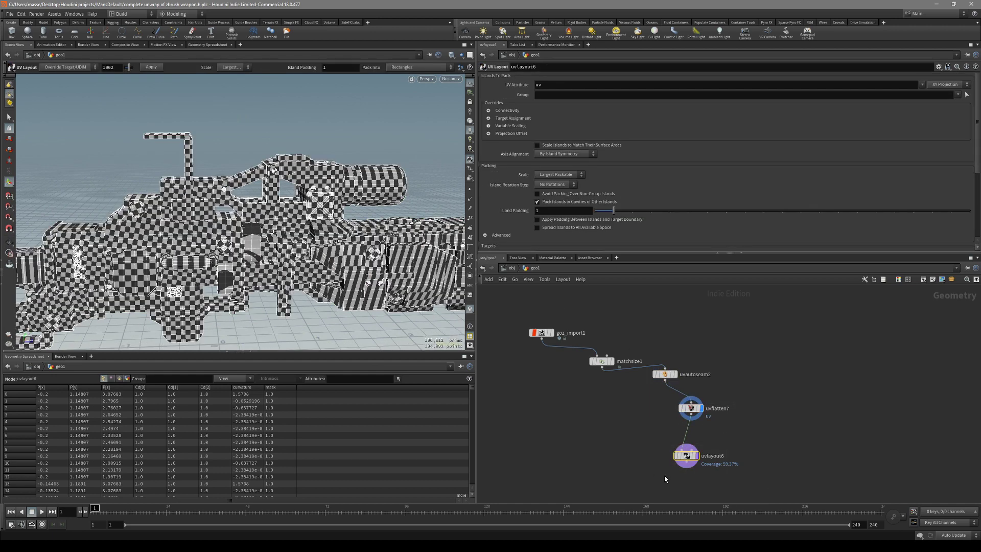
pyautogui.press('r')
pyautogui.moveTo(241, 256); pyautogui.dragTo(299, 268)
pyautogui.press('s')
pyautogui.click(334, 259)
pyautogui.moveTo(704, 355); pyautogui.dragTo(651, 384)
pyautogui.press('r')
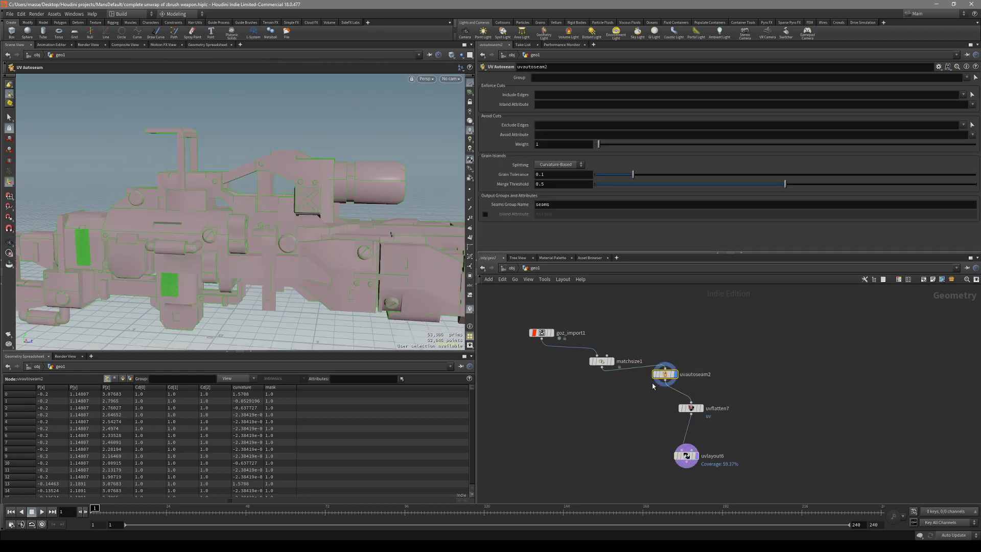
pyautogui.moveTo(710, 393); pyautogui.dragTo(637, 484)
pyautogui.press('r')
# Lay out the node chain from goz_import1 through uvlayout6 in a straight vertical column.
pyautogui.click(691, 409)
pyautogui.moveTo(690, 409); pyautogui.dragTo(658, 441)
pyautogui.moveTo(664, 374); pyautogui.dragTo(598, 409)
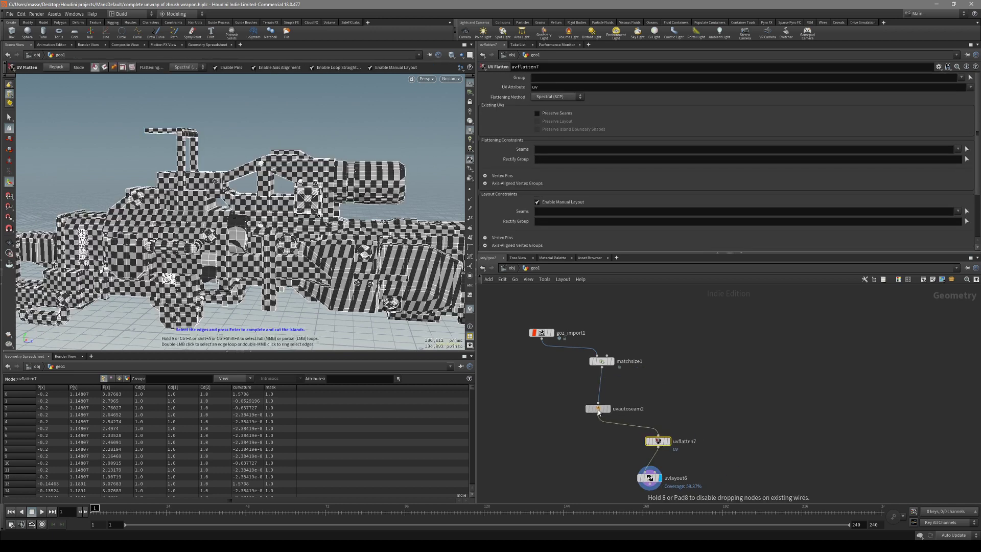
pyautogui.moveTo(700, 490); pyautogui.dragTo(572, 362)
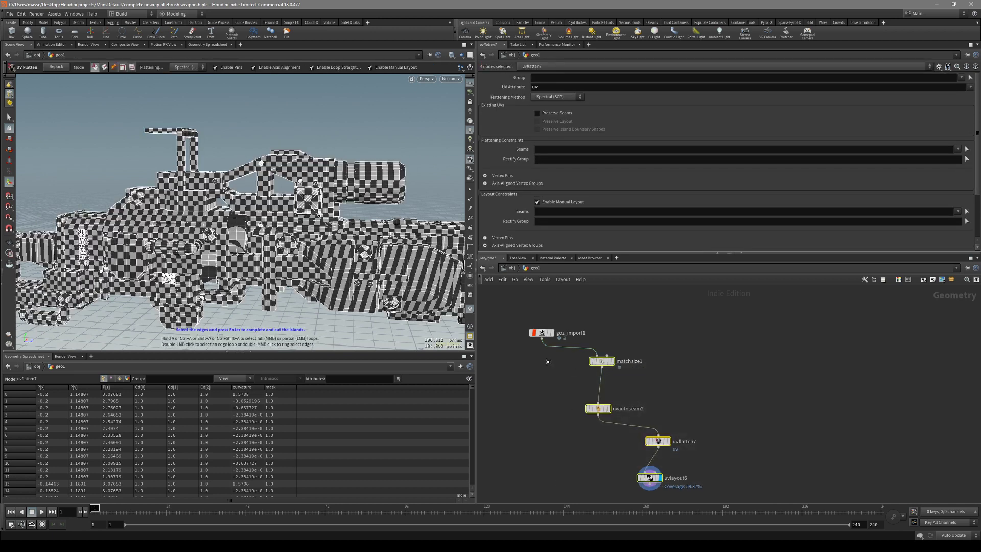
pyautogui.press('l')
pyautogui.click(618, 411)
pyautogui.moveTo(618, 410); pyautogui.dragTo(571, 407)
# Display the uvflatten7 result, switch the display to uvlayout6, and inspect the checker pattern on the weapon.
pyautogui.click(583, 410)
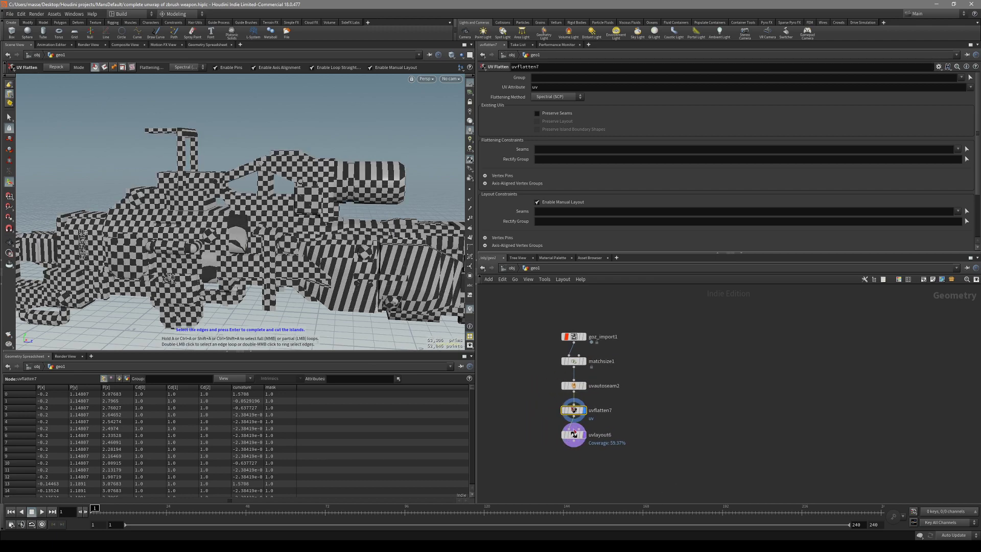
pyautogui.click(583, 434)
pyautogui.moveTo(245, 237); pyautogui.dragTo(343, 223)
pyautogui.press('Return')
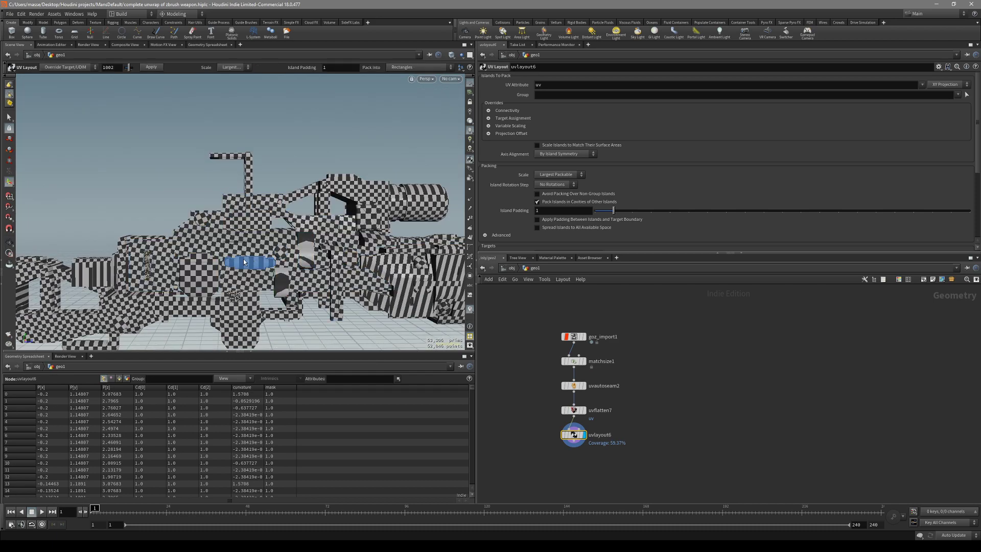
pyautogui.moveTo(250, 262); pyautogui.dragTo(345, 268)
pyautogui.press('Return')
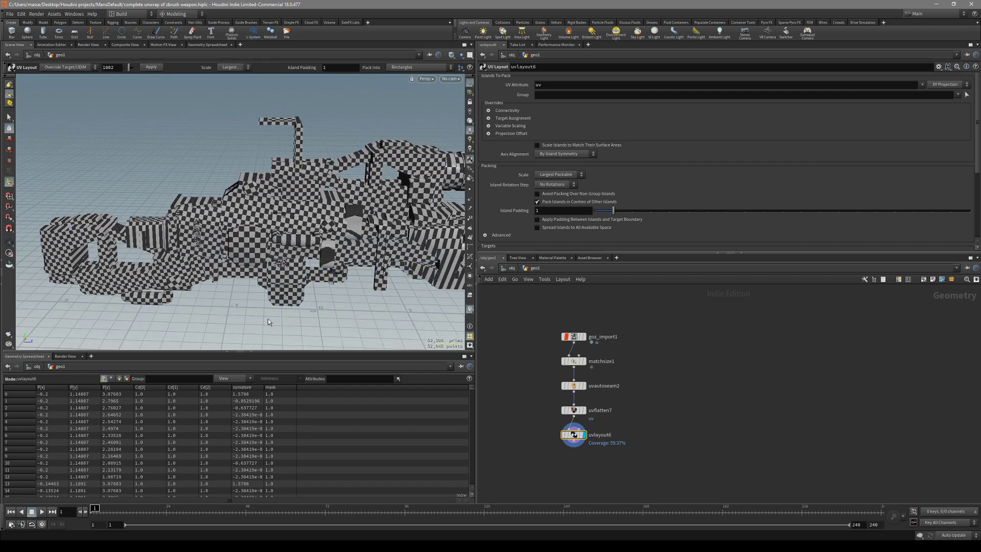
# Open Windows System Configuration with msconfig and show its services with all Microsoft services hidden.
pyautogui.press('super')
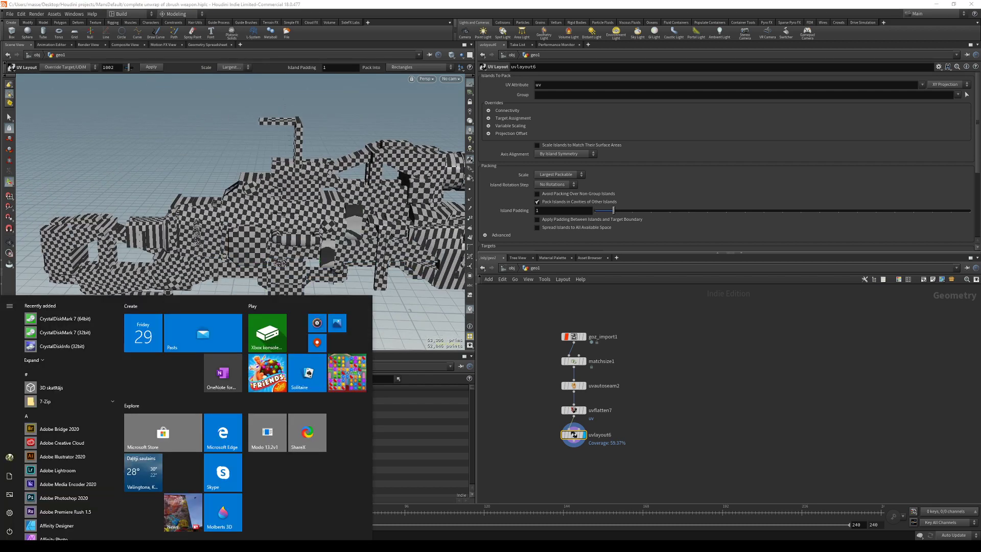
pyautogui.write('msconfig')
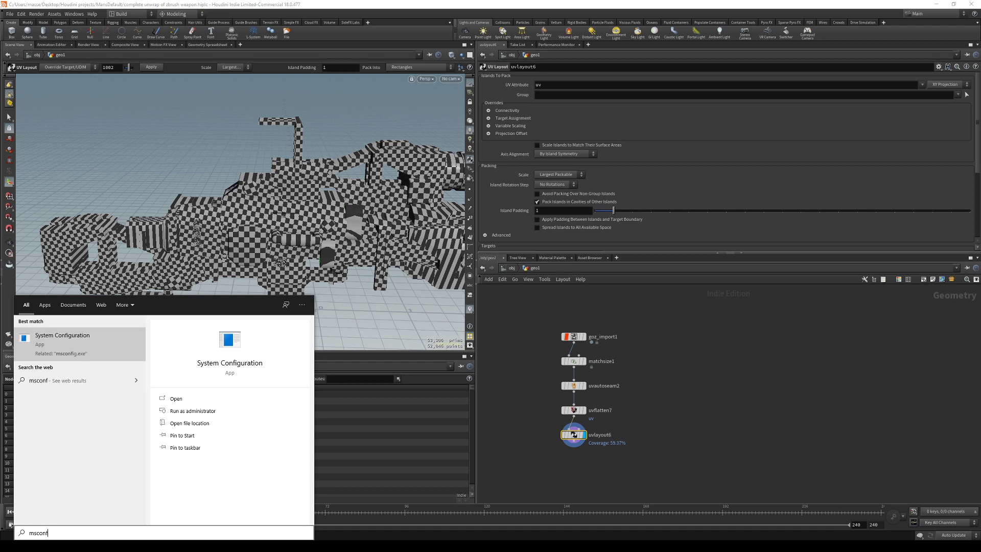
pyautogui.press('Return')
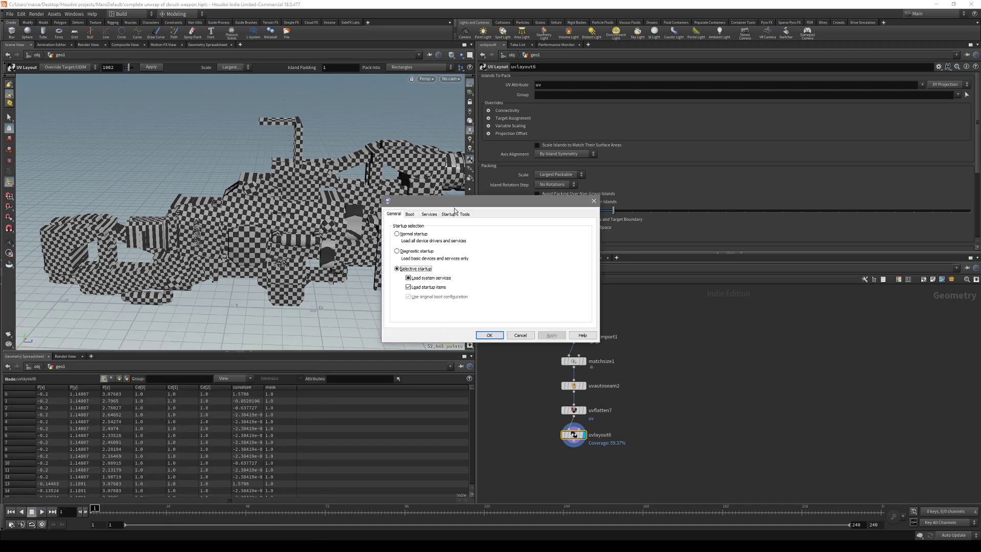
pyautogui.moveTo(456, 201); pyautogui.dragTo(395, 258)
pyautogui.click(389, 271)
pyautogui.click(370, 271)
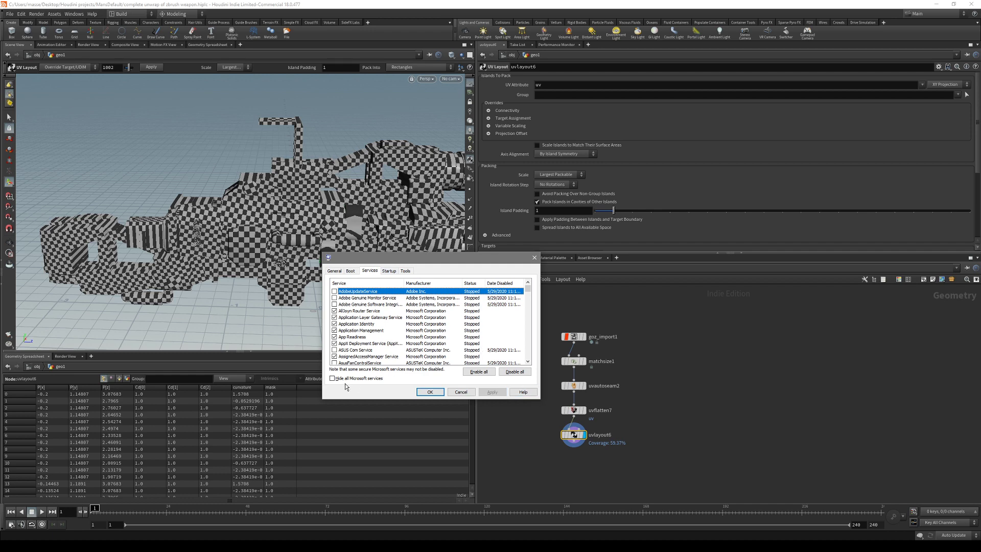
pyautogui.click(333, 378)
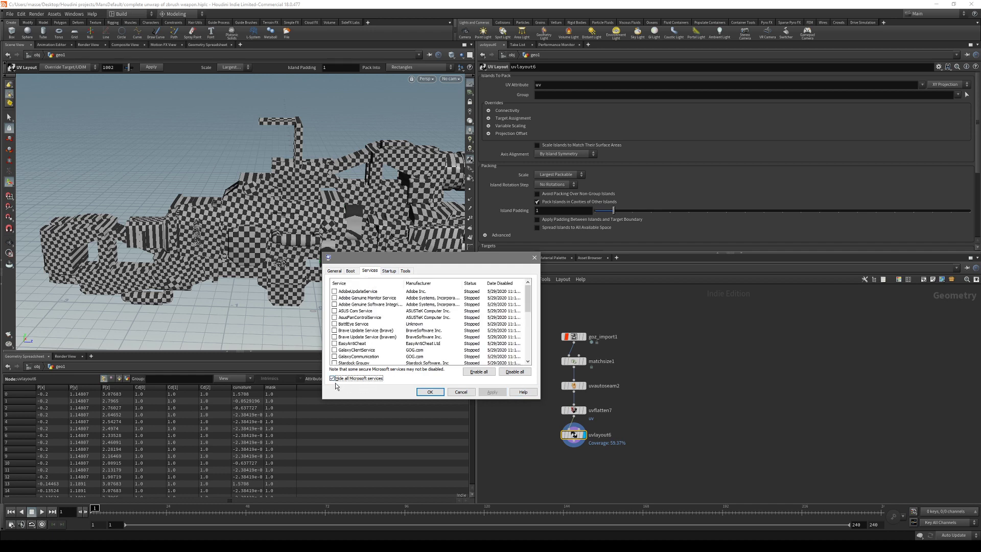
# Review which third-party services are enabled or disabled, and close System Configuration with OK.
pyautogui.scroll(-5, 446, 349)
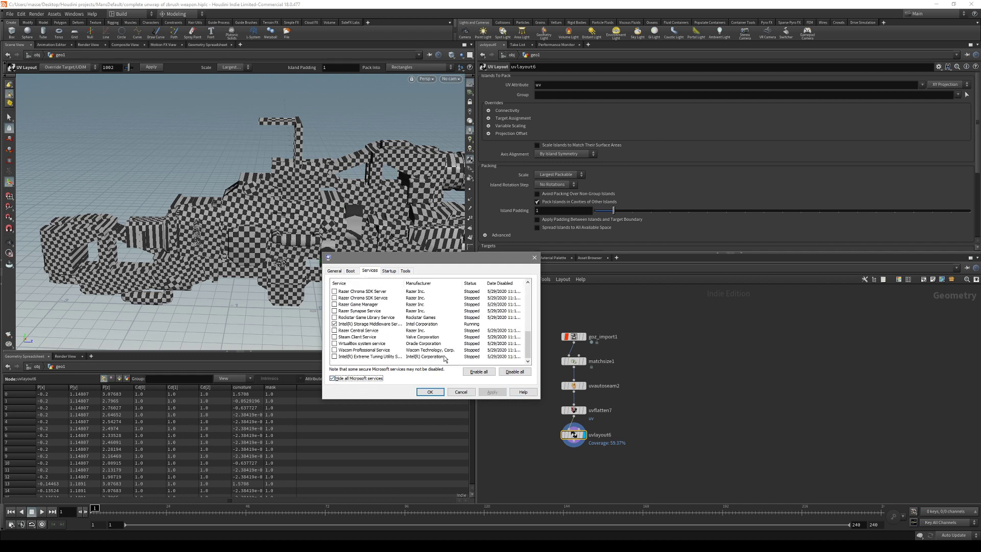
pyautogui.scroll(3, 362, 351)
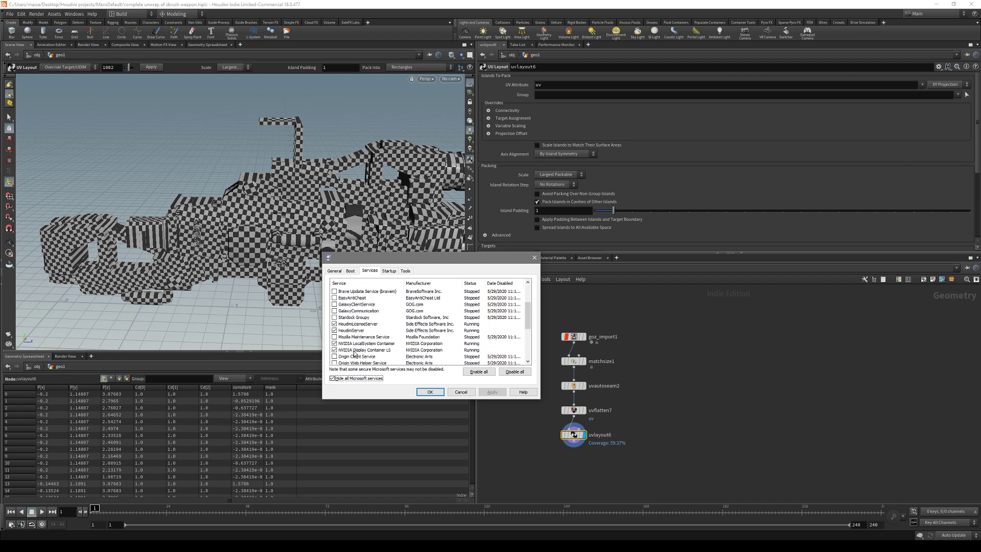
pyautogui.scroll(3, 347, 356)
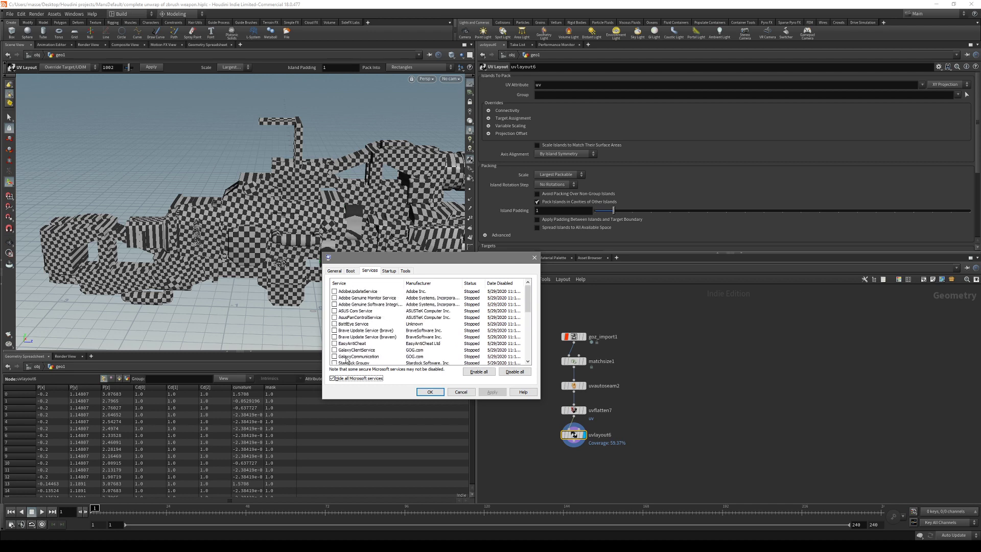
pyautogui.scroll(-2, 345, 362)
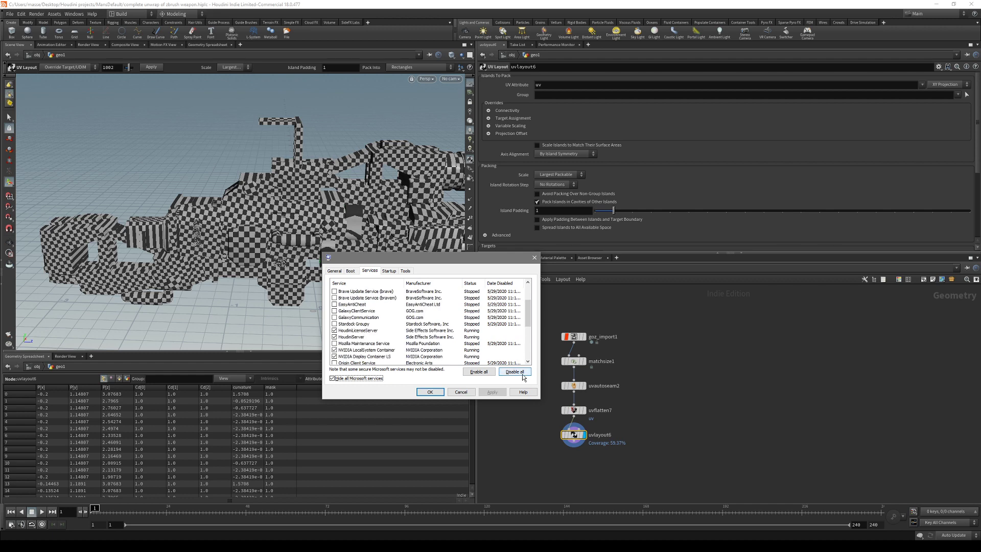
pyautogui.scroll(2, 378, 332)
pyautogui.scroll(-1, 373, 335)
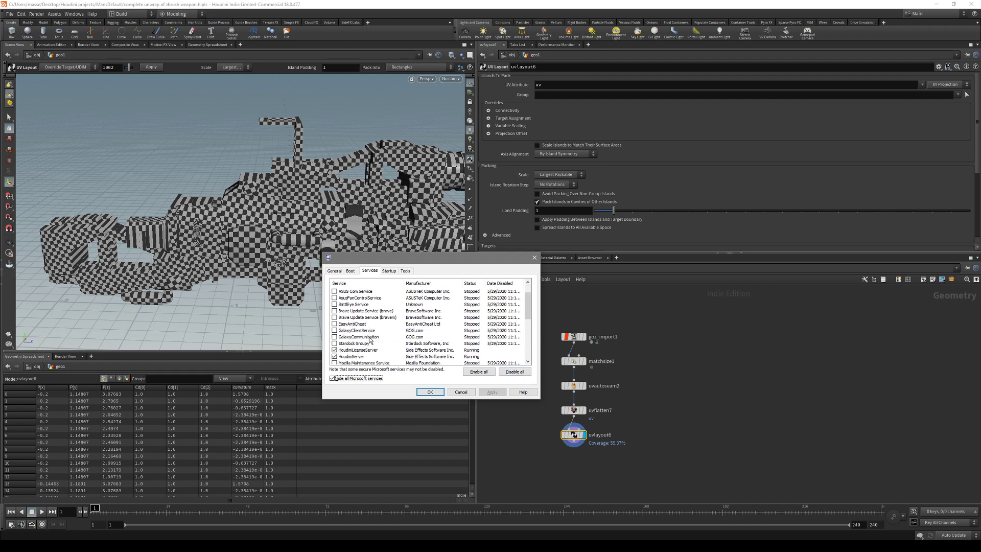
pyautogui.scroll(-1, 368, 346)
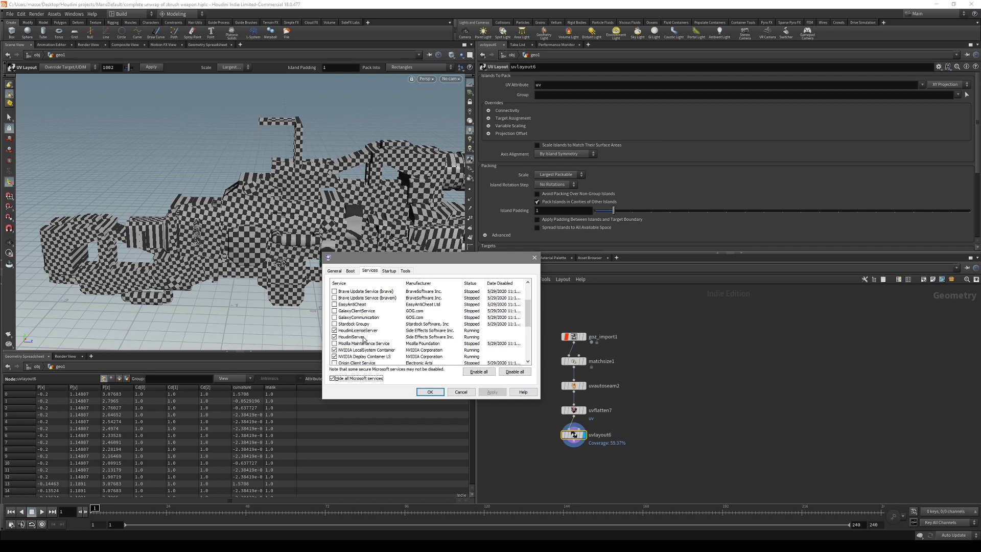
pyautogui.scroll(-1, 363, 339)
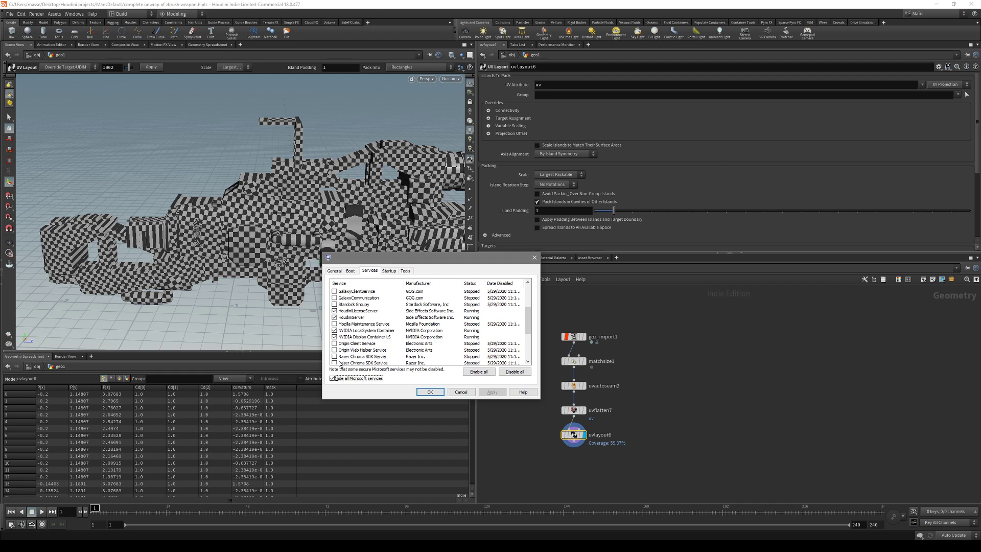
pyautogui.scroll(-3, 361, 359)
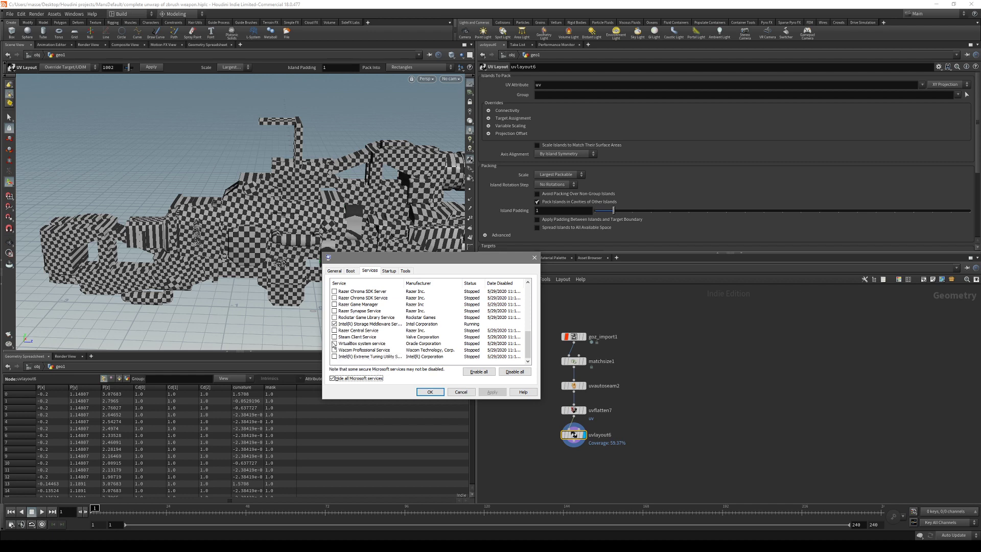
pyautogui.scroll(3, 356, 357)
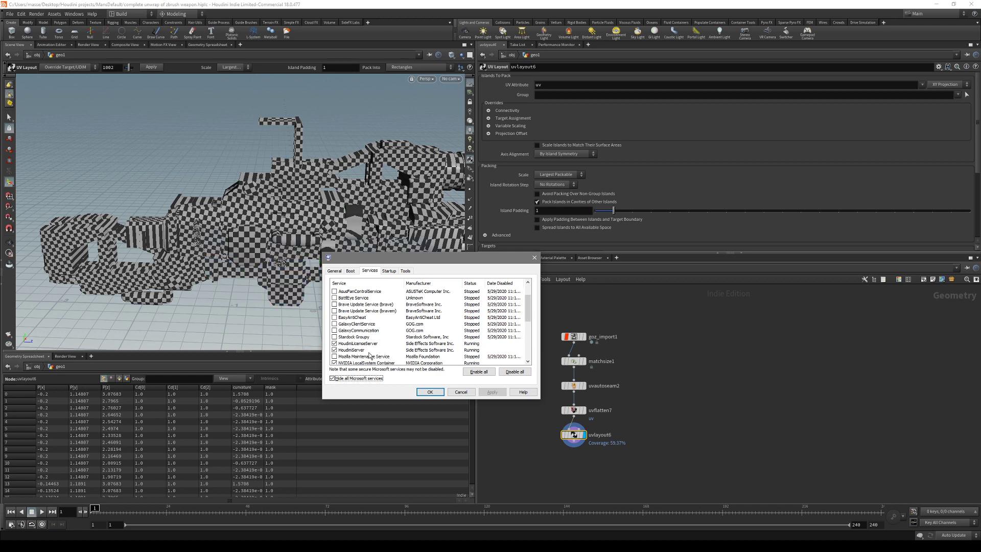
pyautogui.click(432, 391)
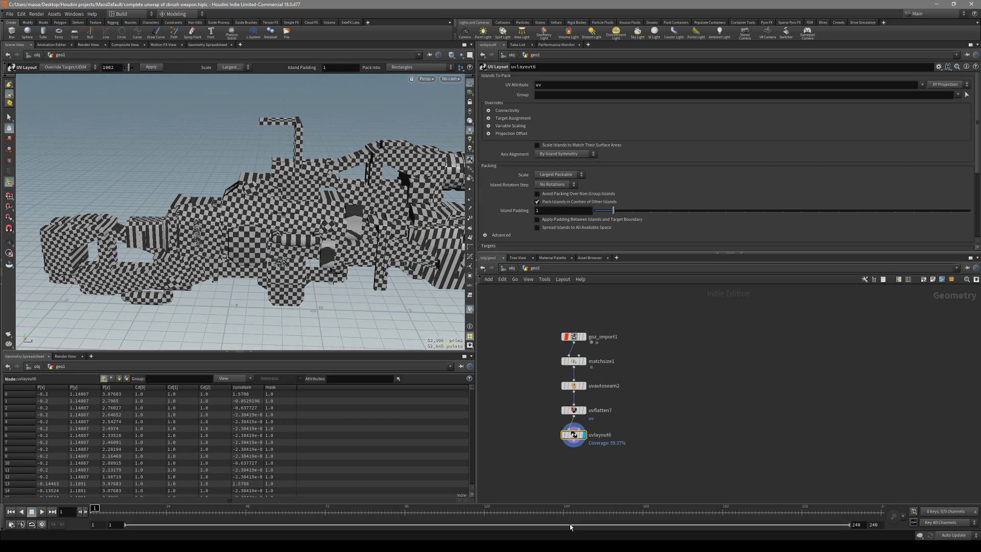
pyautogui.scroll(-3, 352, 278)
pyautogui.moveTo(352, 279)
pyautogui.mouseDown()
pyautogui.moveTo(311, 282)
pyautogui.moveTo(340, 268)
pyautogui.moveTo(360, 274)
pyautogui.mouseUp()
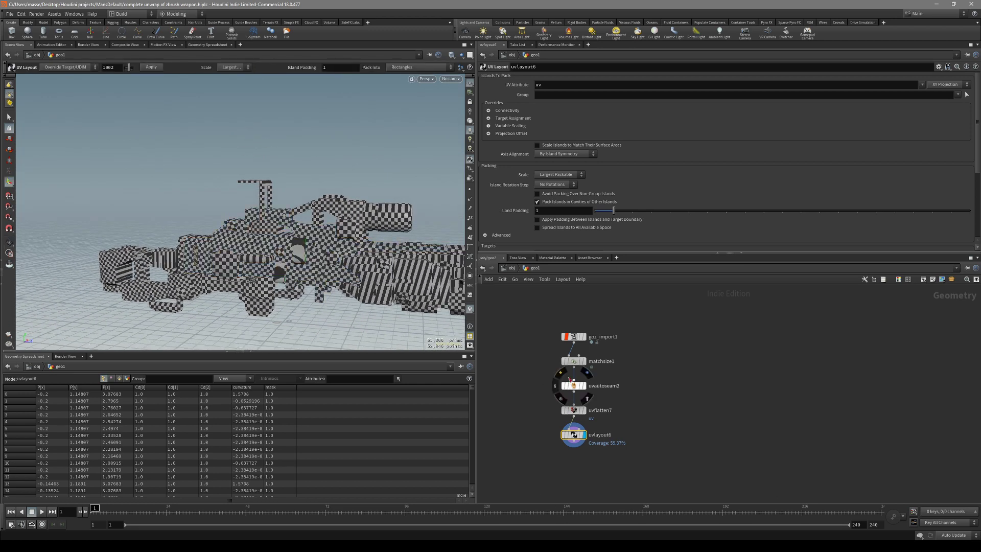
# Open Task Manager on the list of startup apps and enlarge its window to show more entries.
pyautogui.rightClick(637, 546)
pyautogui.click(660, 515)
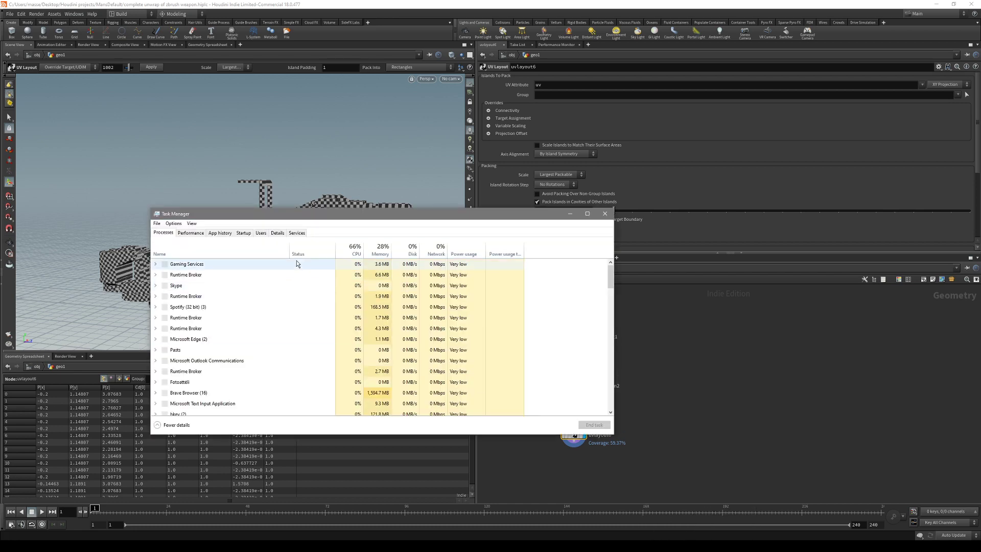
pyautogui.click(199, 234)
pyautogui.click(219, 233)
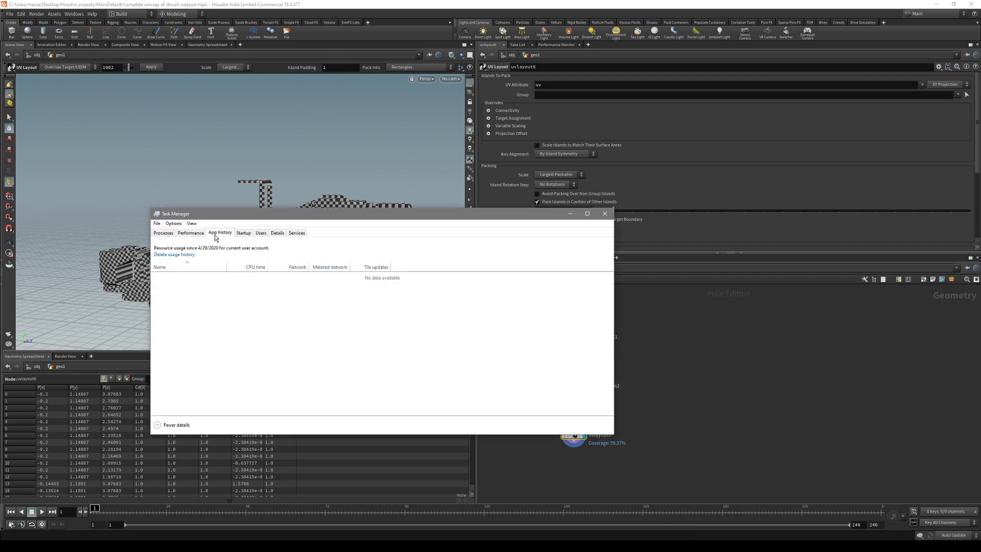
pyautogui.click(243, 233)
pyautogui.scroll(-3, 302, 377)
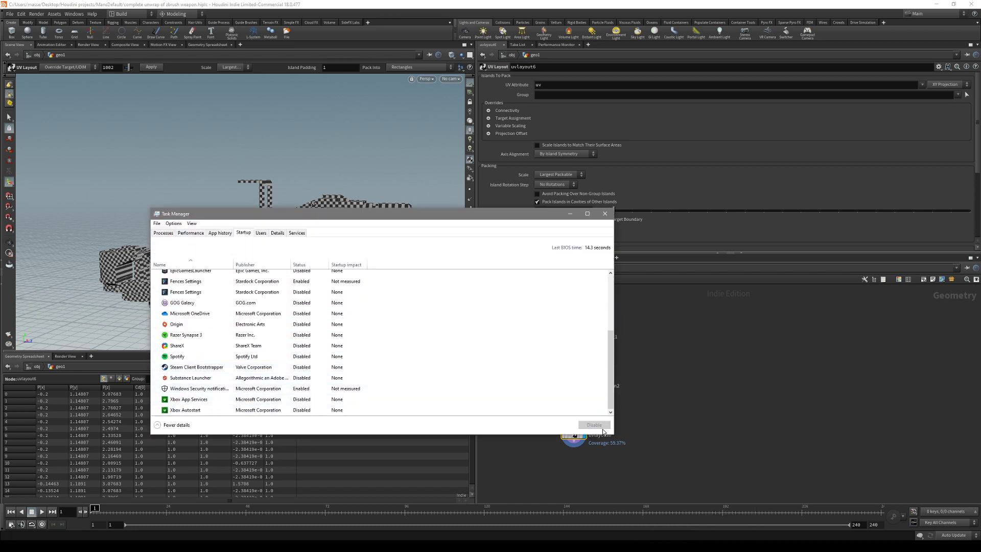
pyautogui.moveTo(614, 435); pyautogui.dragTo(599, 511)
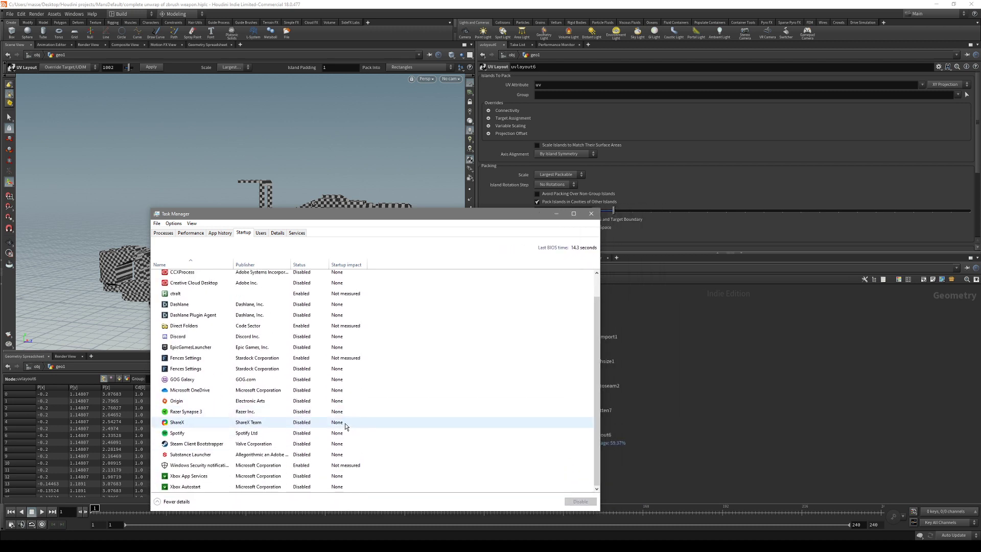
# Examine the startup apps list for which programs are enabled or disabled.
pyautogui.scroll(1, 342, 428)
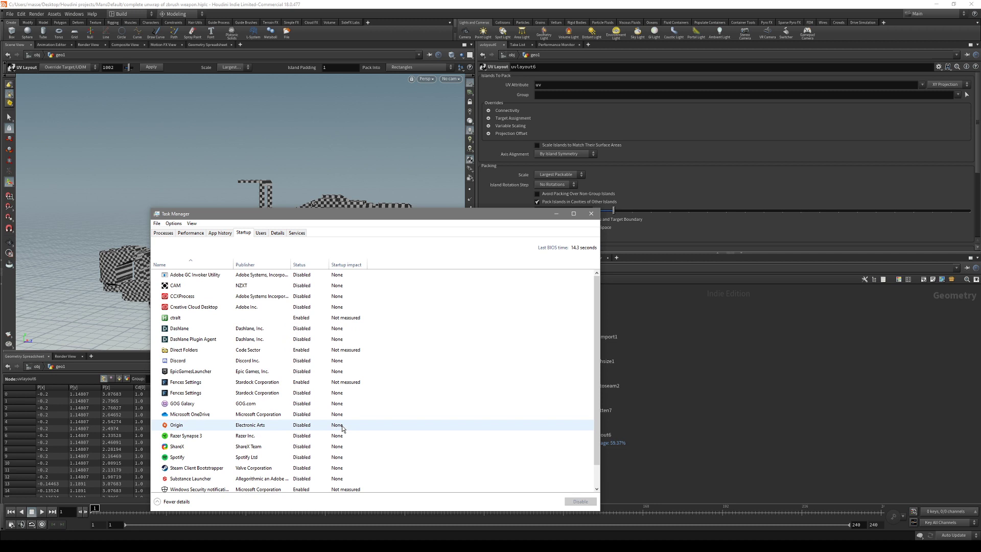
pyautogui.scroll(-1, 344, 428)
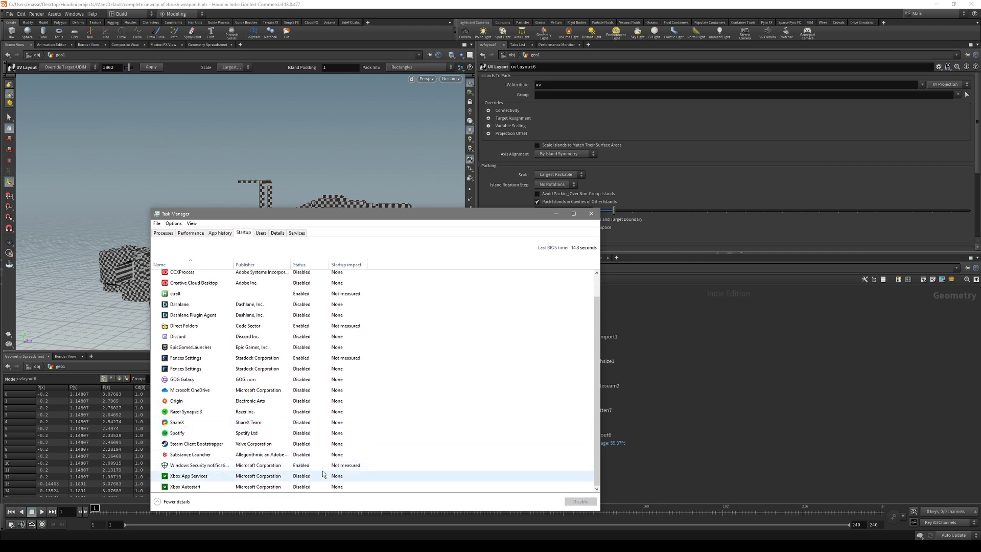
pyautogui.scroll(1, 288, 469)
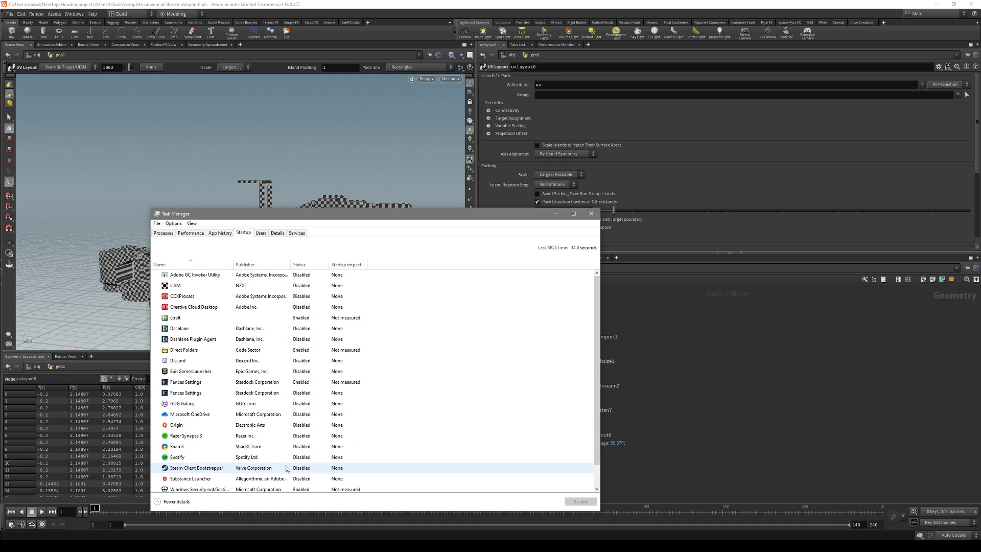
pyautogui.scroll(-1, 286, 469)
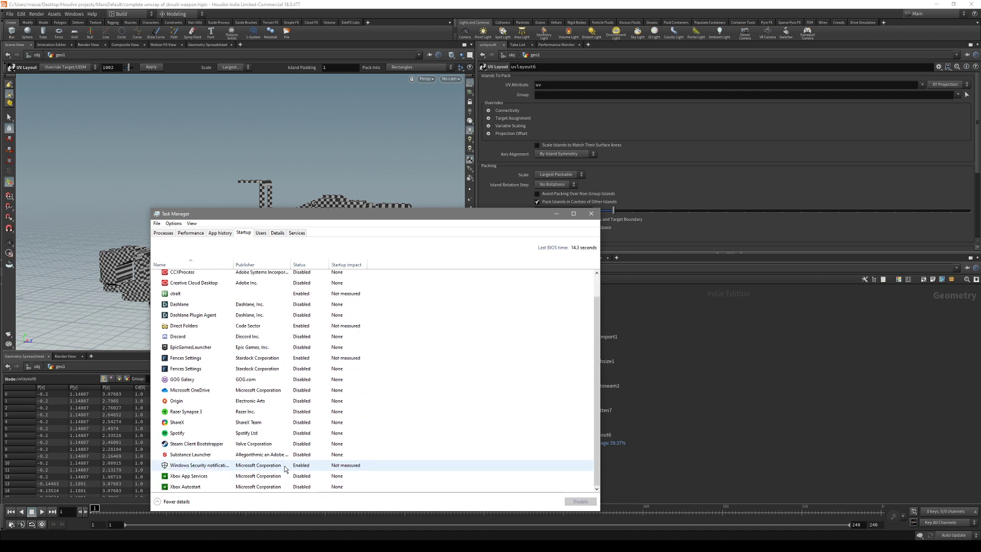
pyautogui.scroll(1, 285, 469)
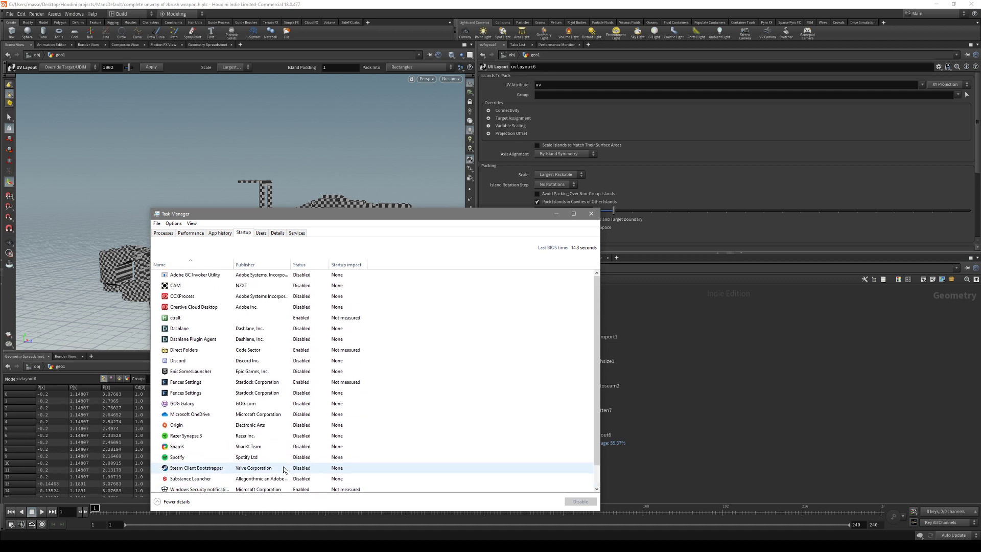
pyautogui.scroll(-1, 276, 393)
pyautogui.scroll(1, 275, 394)
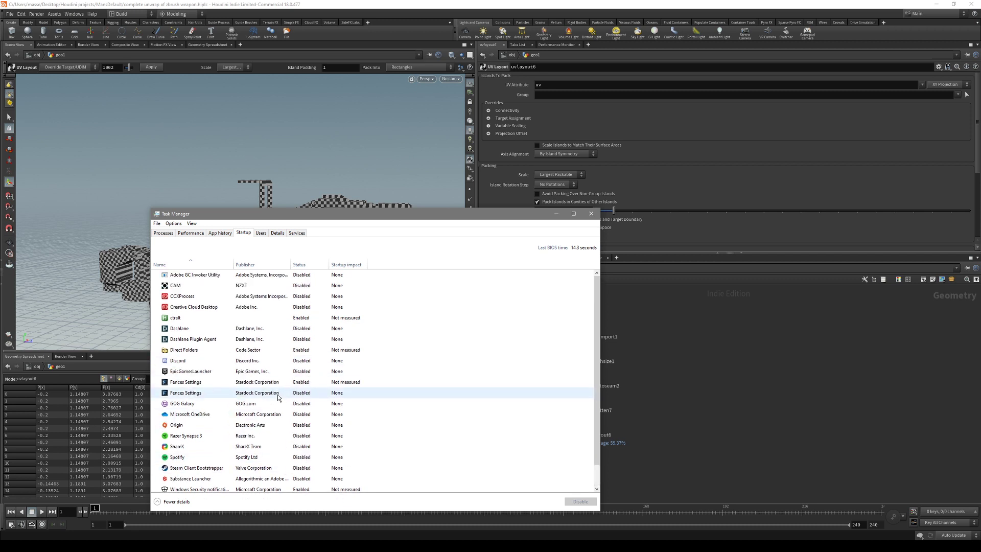
# Check the last entries of the startup apps list and close Task Manager.
pyautogui.scroll(-1, 273, 412)
pyautogui.click(591, 213)
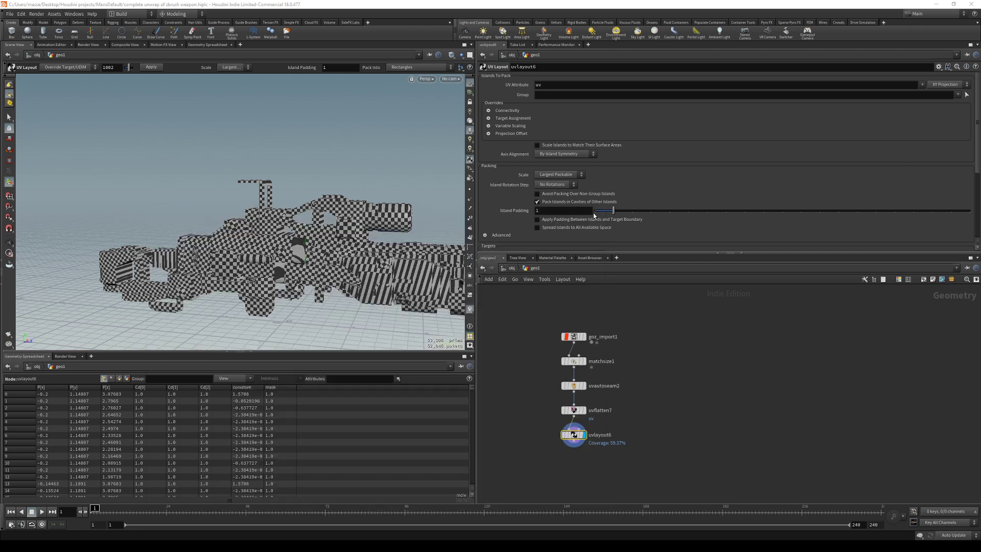
# Inspect the weapon model from several angles in the Houdini viewport, including the display of the connectivity node with geometry selection active.
pyautogui.press('Escape')
pyautogui.moveTo(290, 252); pyautogui.dragTo(282, 273)
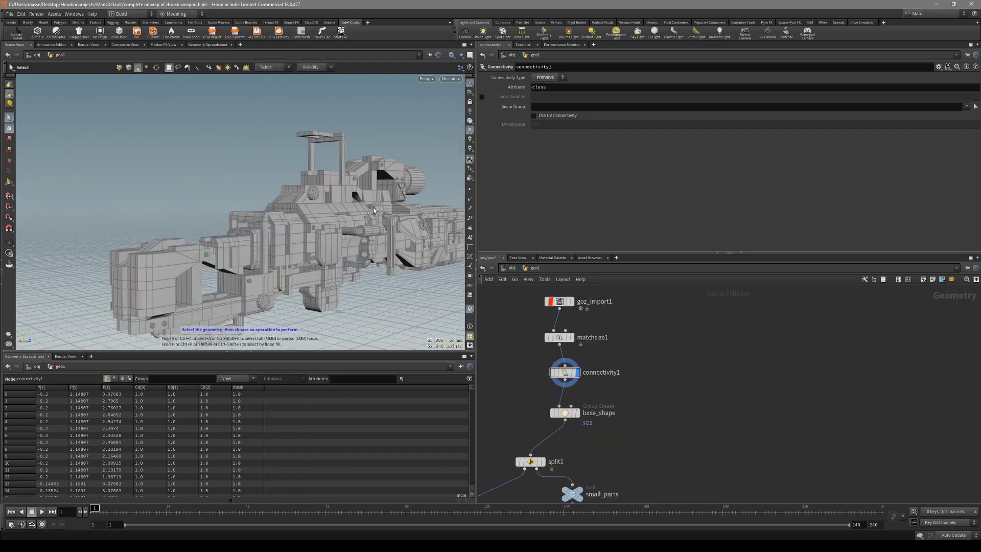
pyautogui.moveTo(302, 219); pyautogui.dragTo(310, 199)
pyautogui.press('s')
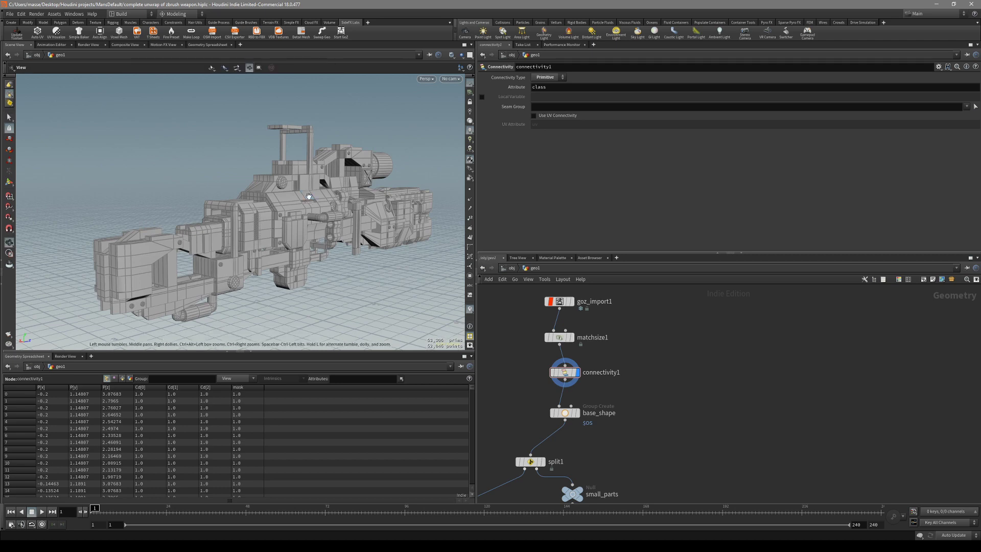
pyautogui.moveTo(310, 199); pyautogui.dragTo(152, 230)
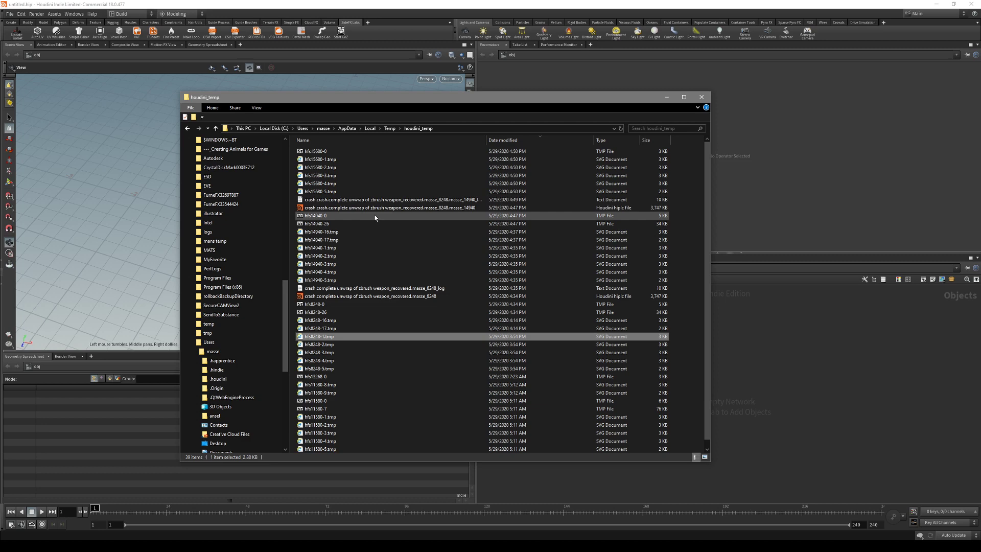
pyautogui.click(375, 215)
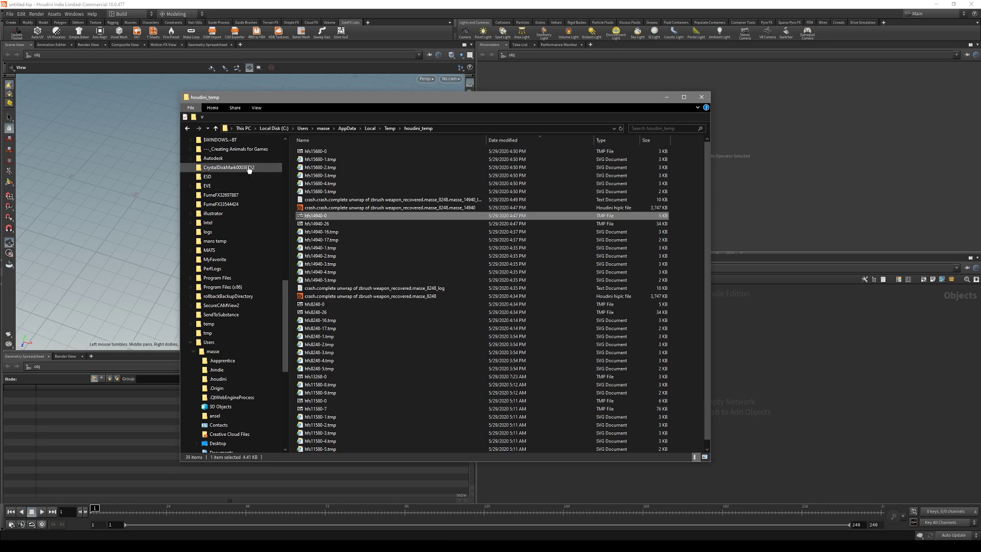
# Use the Open Crash File command in the empty Houdini scene and bring up the houdini_temp folder.
pyautogui.click(354, 25)
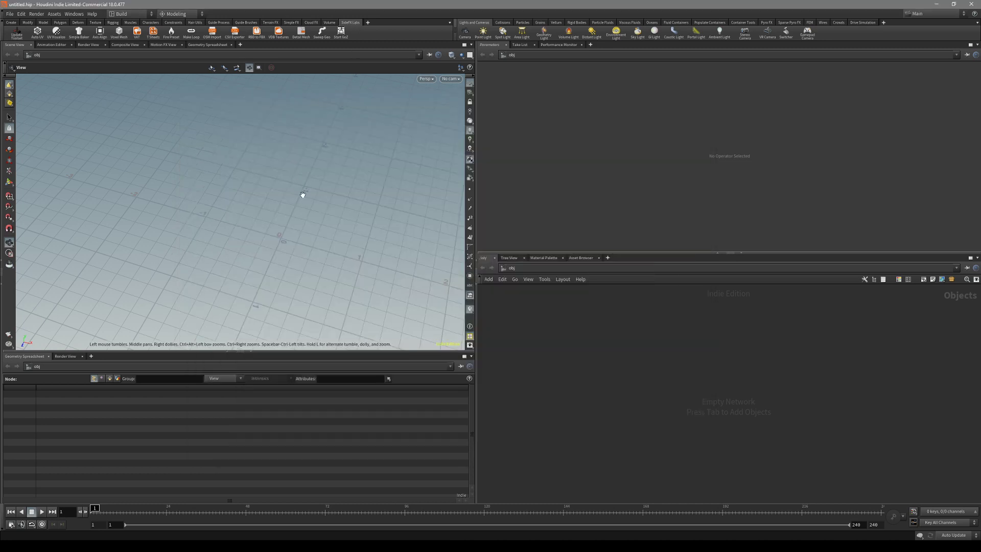
pyautogui.moveTo(303, 195); pyautogui.dragTo(357, 291)
pyautogui.click(14, 15)
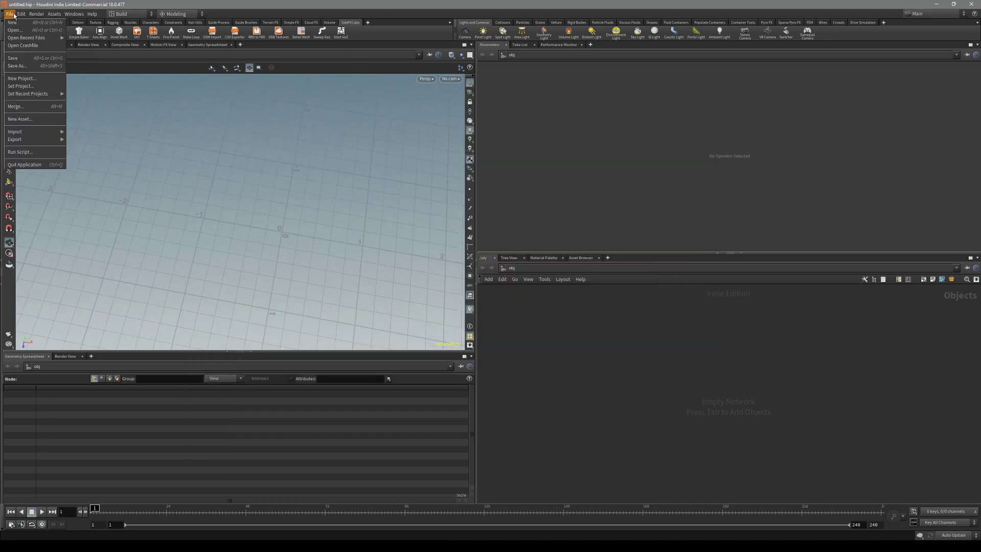
pyautogui.click(33, 49)
pyautogui.click(191, 7)
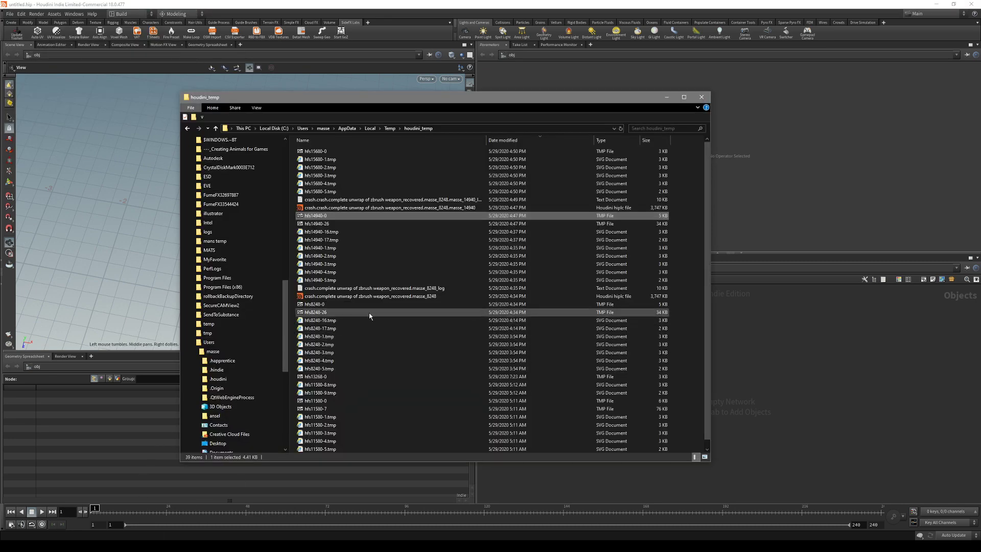
# Locate the latest crash scene file and its matching log text document in the houdini_temp folder.
pyautogui.click(343, 200)
pyautogui.moveTo(365, 99); pyautogui.dragTo(330, 147)
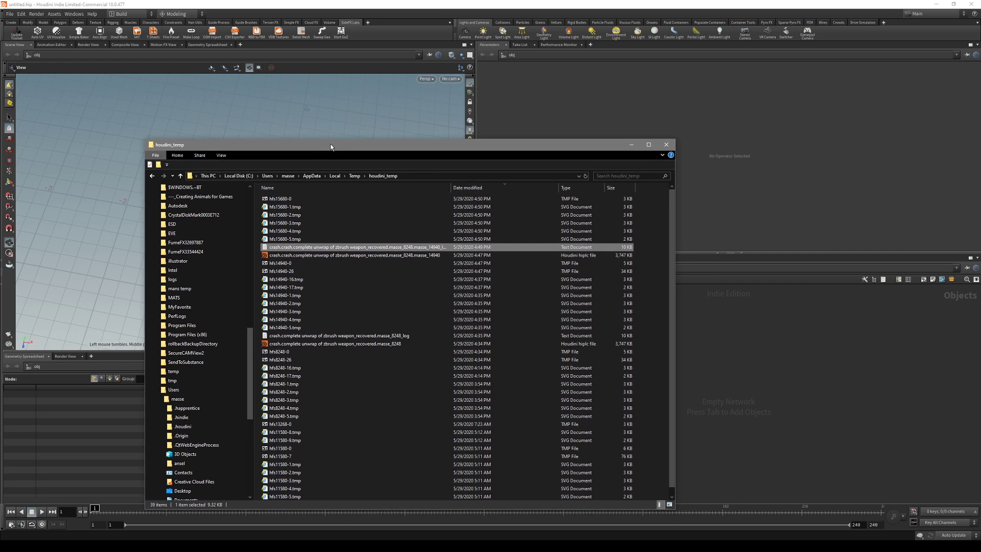
pyautogui.keyDown('ctrl'); pyautogui.click(336, 255); pyautogui.keyUp('ctrl')
pyautogui.click(335, 257)
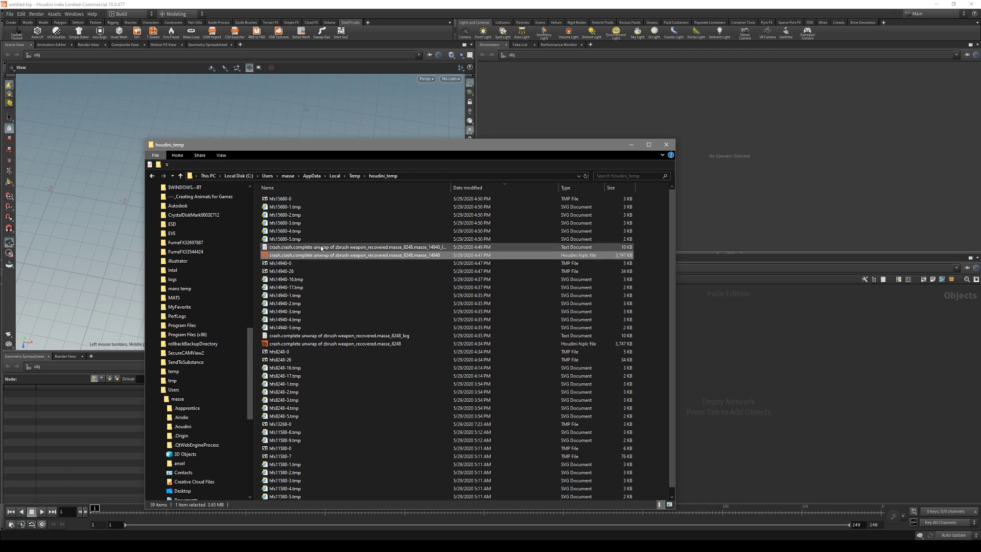
pyautogui.keyDown('ctrl'); pyautogui.click(322, 248); pyautogui.keyUp('ctrl')
pyautogui.click(315, 256)
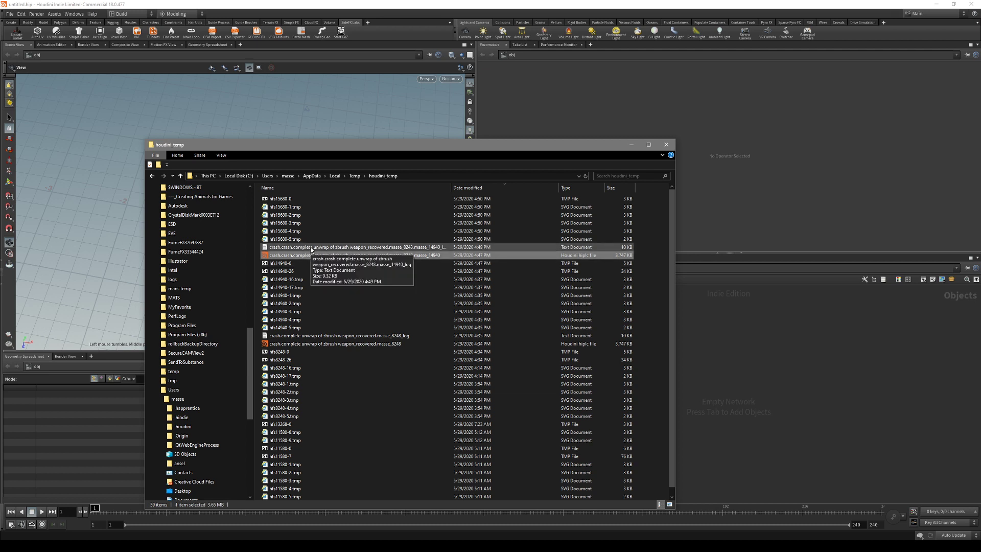
pyautogui.click(311, 249)
# Return to Houdini, review the version, system and graphics details in the enlarged About Houdini window, and close it.
pyautogui.click(180, 130)
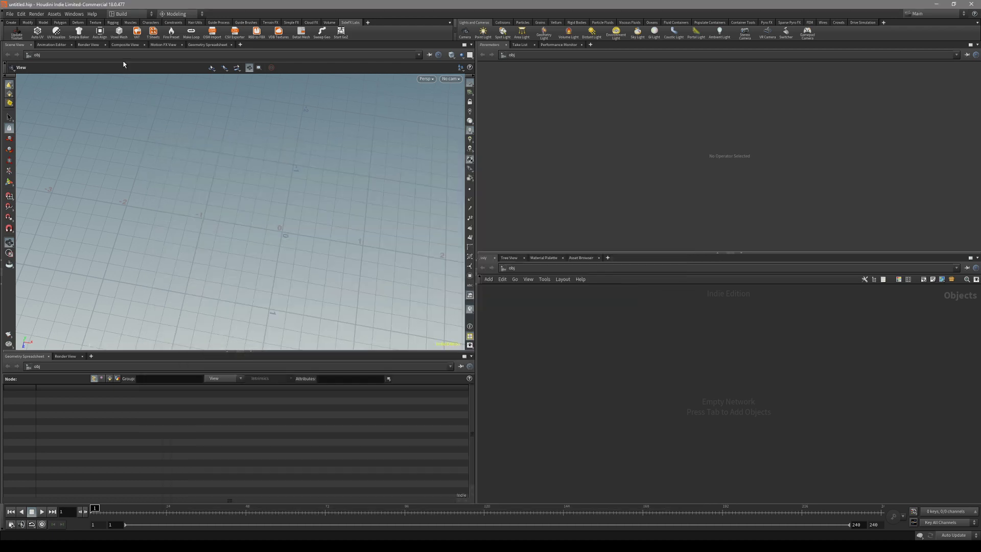
pyautogui.click(92, 14)
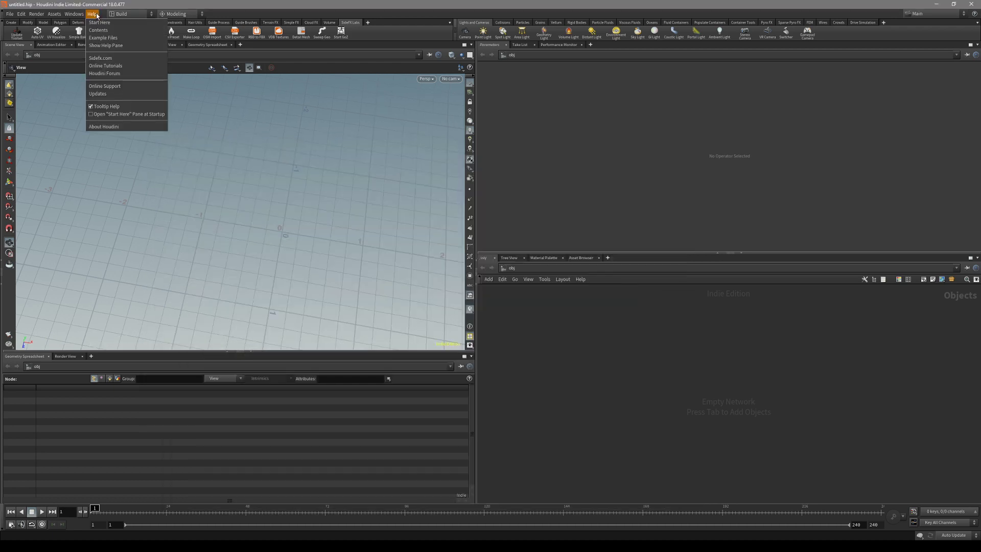
pyautogui.click(118, 126)
pyautogui.click(111, 129)
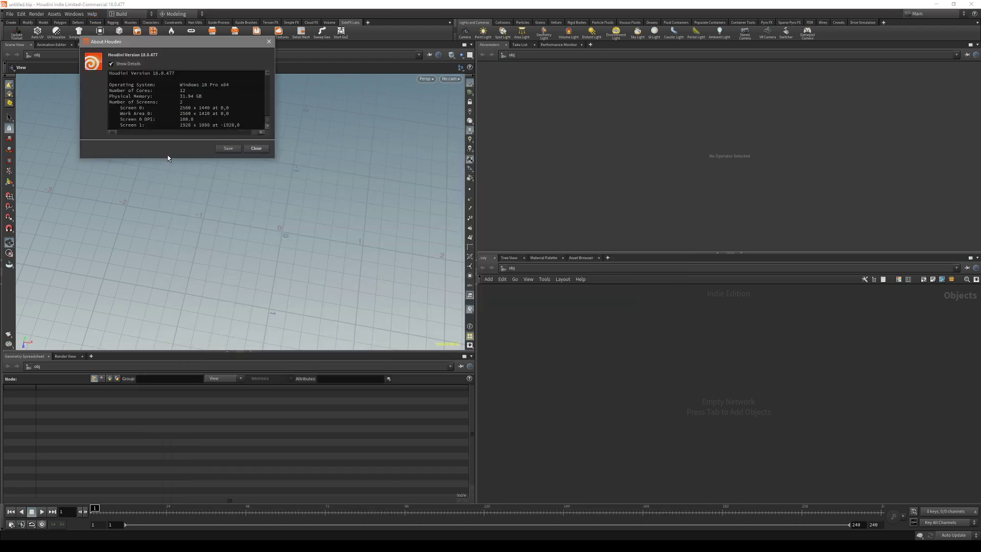
pyautogui.moveTo(274, 156); pyautogui.dragTo(438, 347)
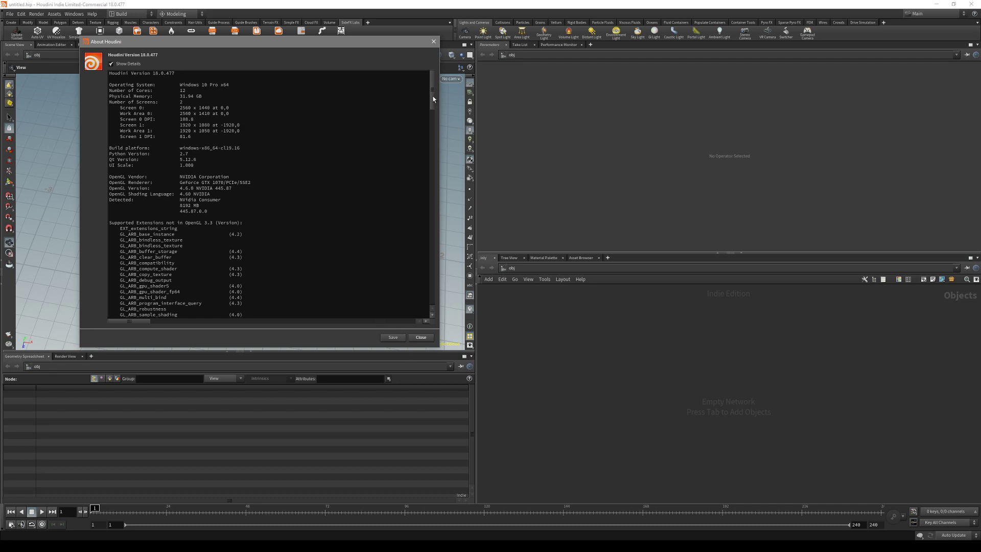
pyautogui.moveTo(433, 99); pyautogui.dragTo(431, 74)
pyautogui.click(434, 42)
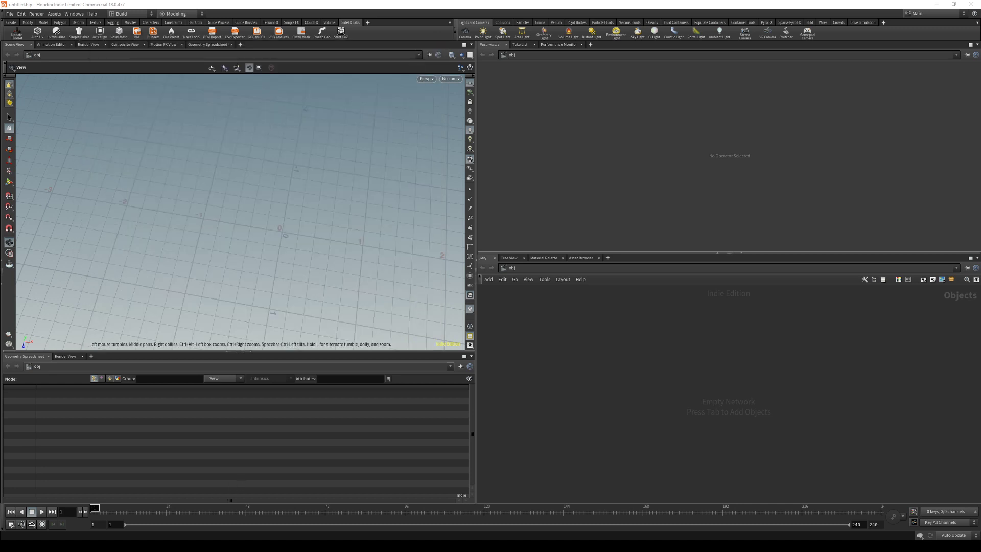
# Open the latest crash log from the houdini_temp folder in Notepad and highlight its entire text.
pyautogui.moveTo(143, 545)
pyautogui.click(143, 516)
pyautogui.click(292, 256)
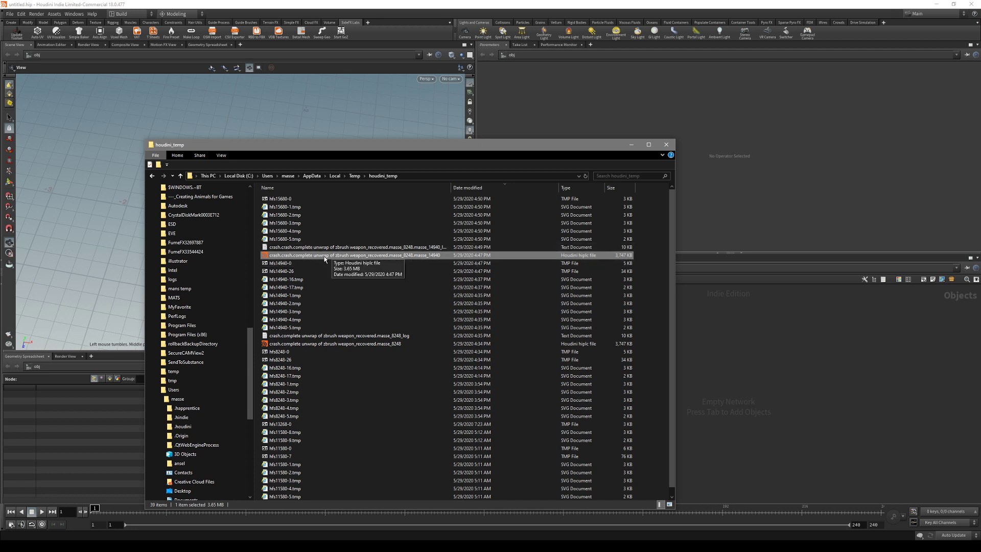
pyautogui.doubleClick(313, 247)
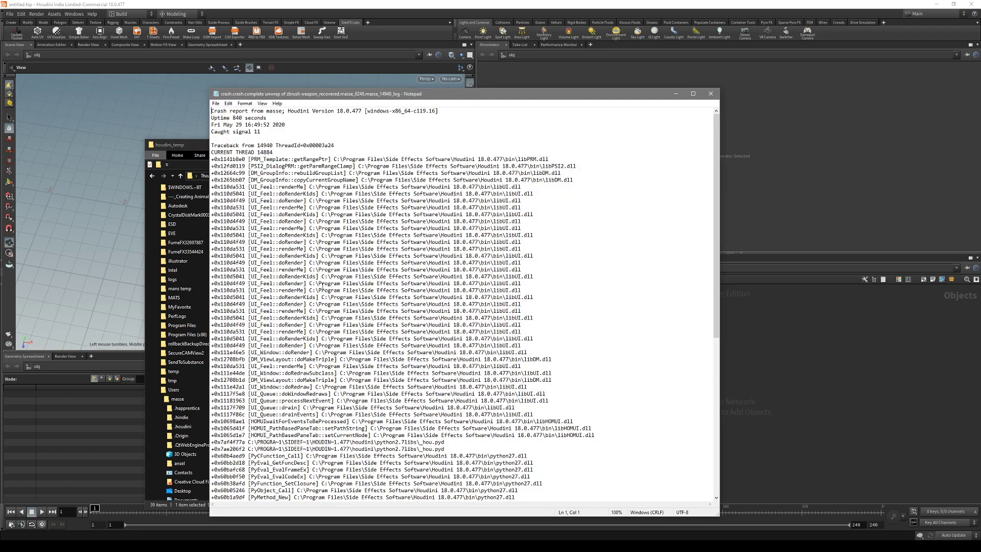
pyautogui.scroll(-7, 522, 329)
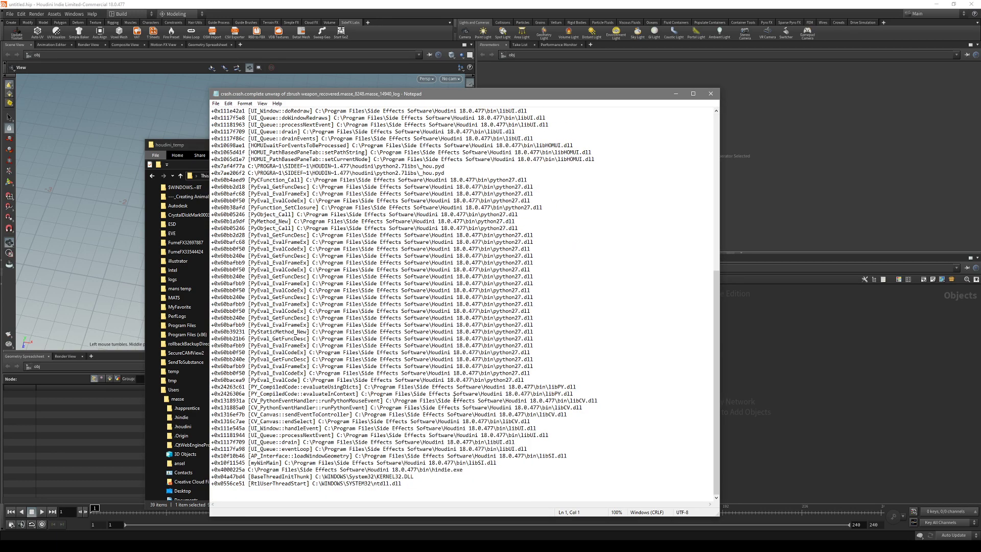
pyautogui.moveTo(432, 492); pyautogui.dragTo(195, 104)
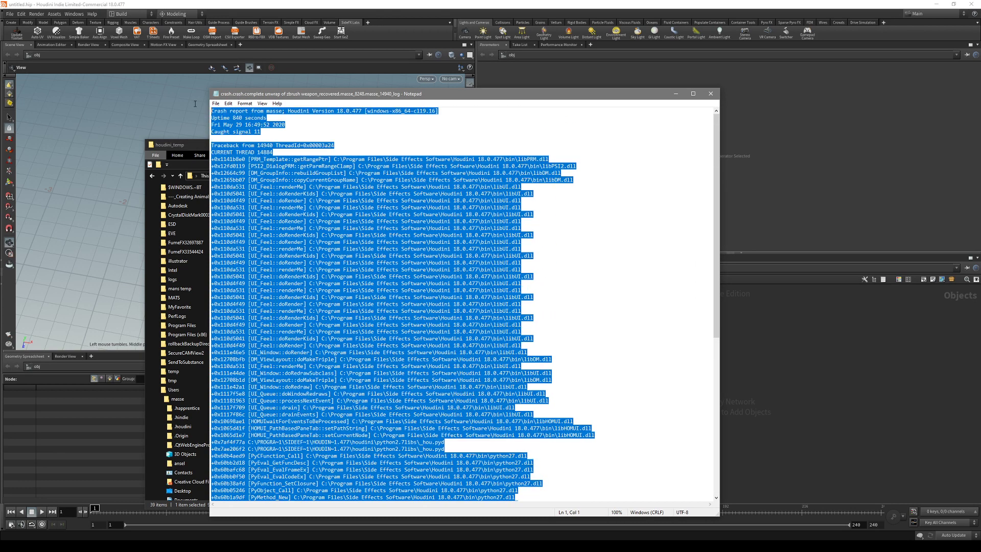
pyautogui.click(194, 104)
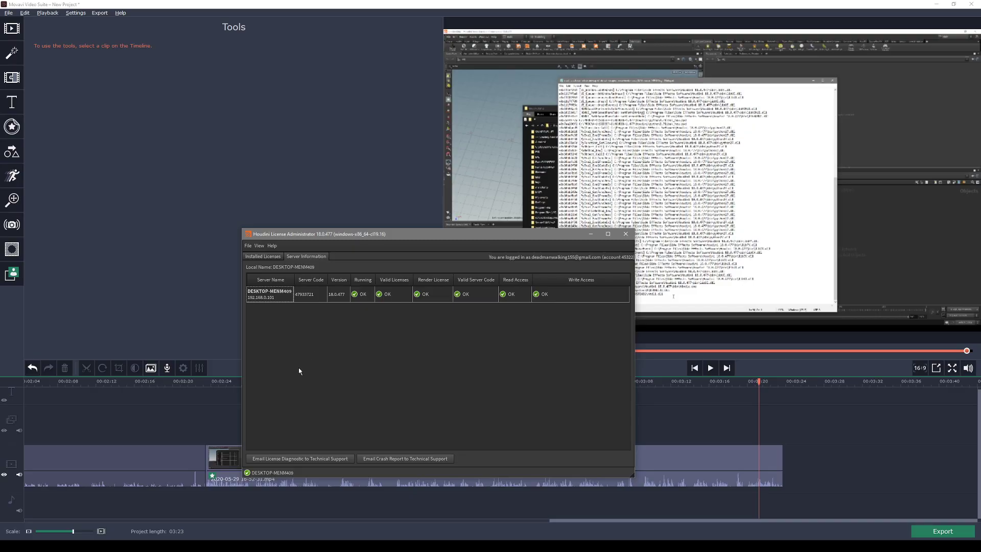
# Switch to Houdini License Administrator and create a technical support email from the latest crash report in houdini_temp.
pyautogui.click(383, 459)
pyautogui.moveTo(373, 146); pyautogui.dragTo(280, 237)
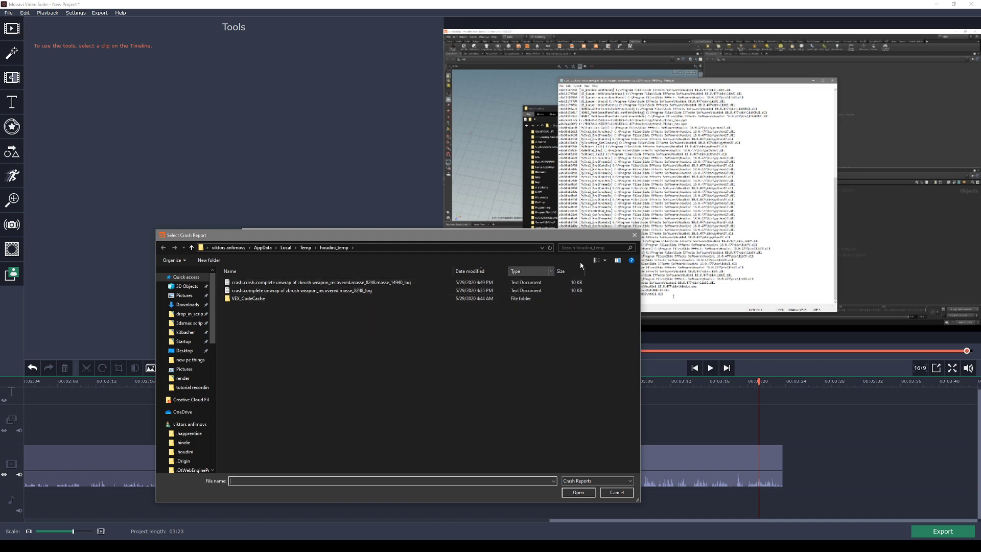
pyautogui.click(633, 240)
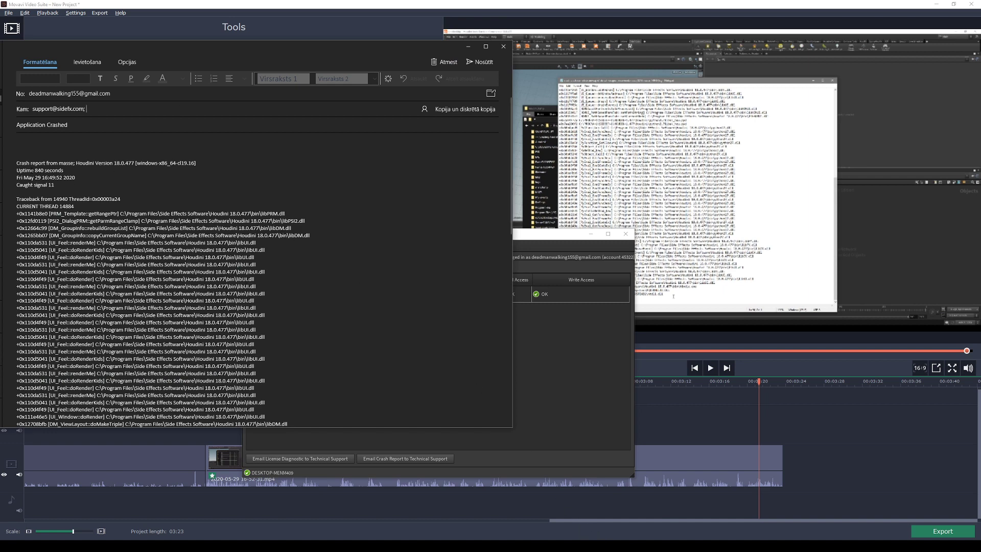
# Examine the drafted Application Crashed email from its recipient and report heading down to the end of the traceback.
pyautogui.scroll(-15, 255, 255)
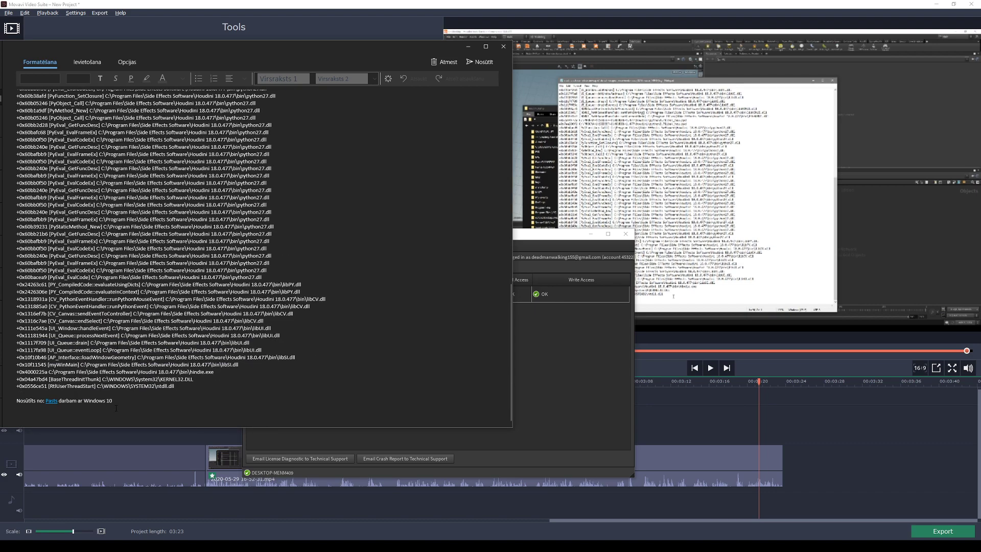
pyautogui.scroll(15, 109, 407)
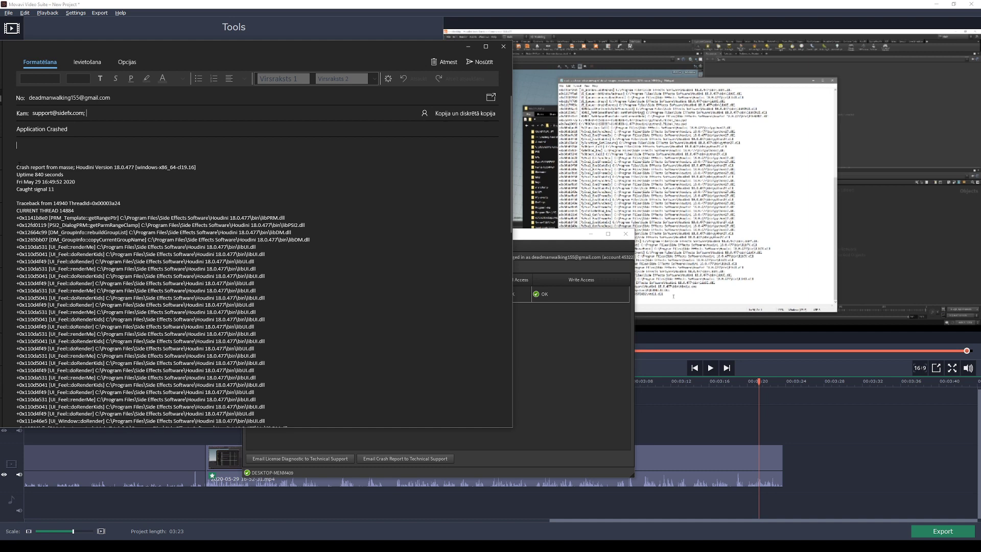
pyautogui.hotkey('ctrl', 'a')
pyautogui.click(43, 175)
pyautogui.moveTo(17, 145); pyautogui.dragTo(78, 193)
pyautogui.click(78, 192)
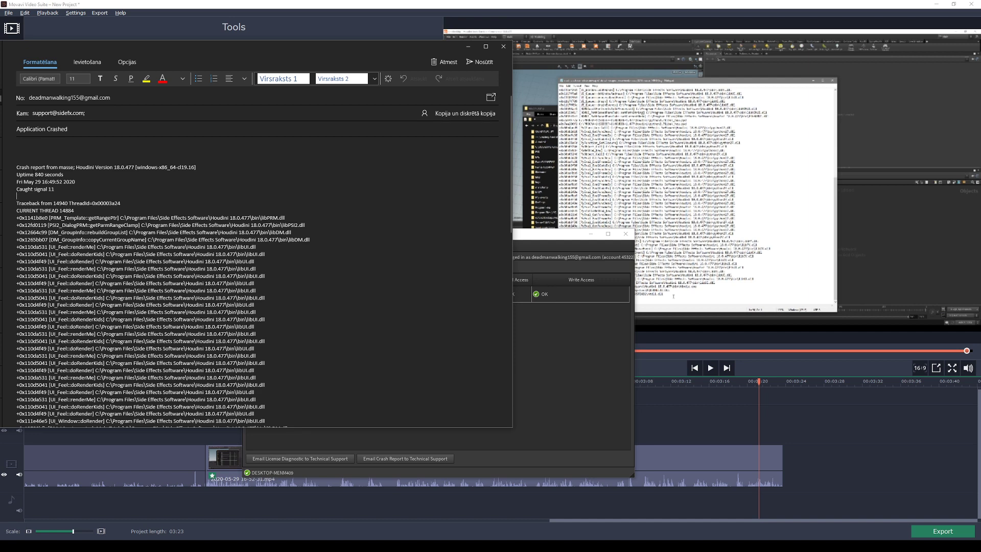
# Highlight the full crash report in the email body and place the cursor in the empty line above it.
pyautogui.moveTo(17, 167)
pyautogui.mouseDown()
pyautogui.moveTo(291, 409)
pyautogui.moveTo(294, 445)
pyautogui.mouseUp()
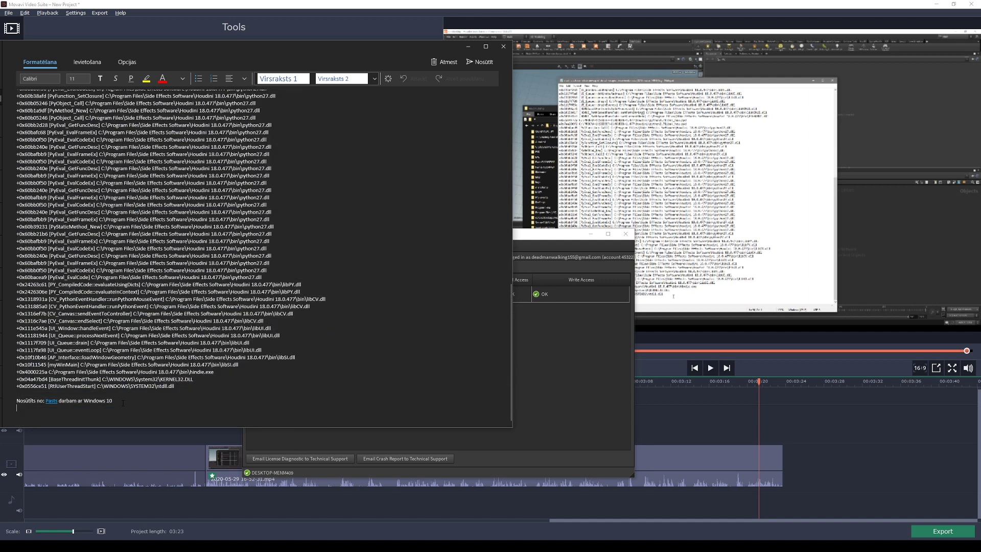
pyautogui.scroll(10, 11, 80)
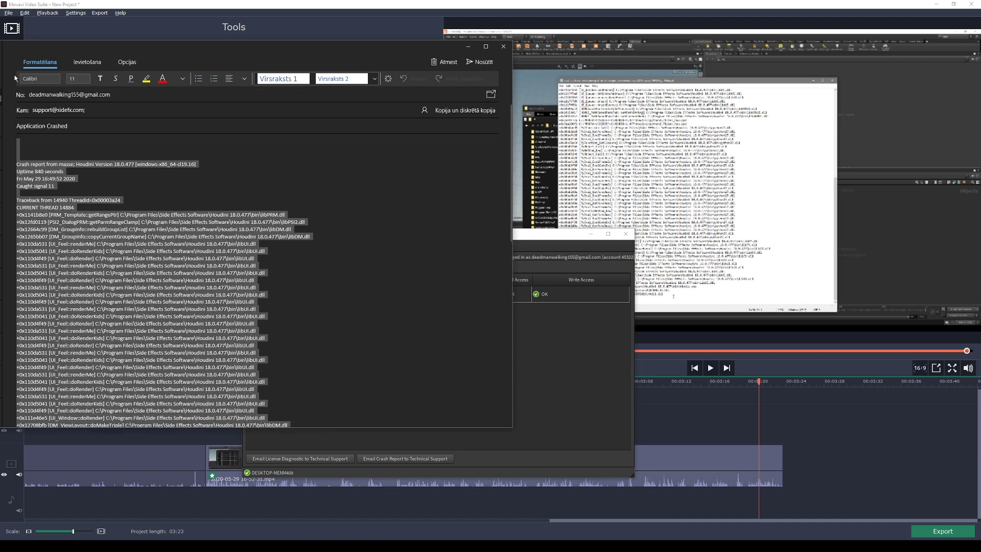
pyautogui.click(86, 189)
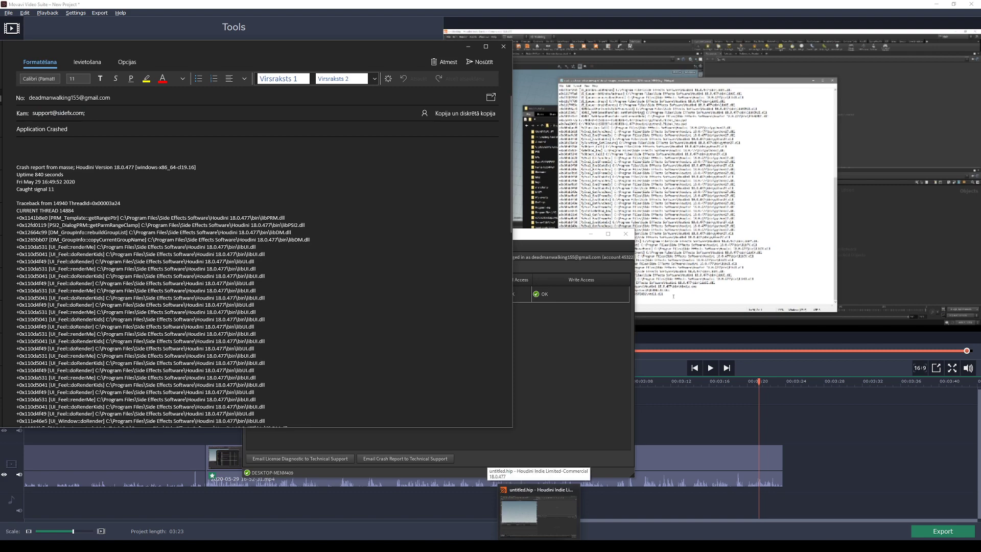
pyautogui.scroll(-15, 249, 381)
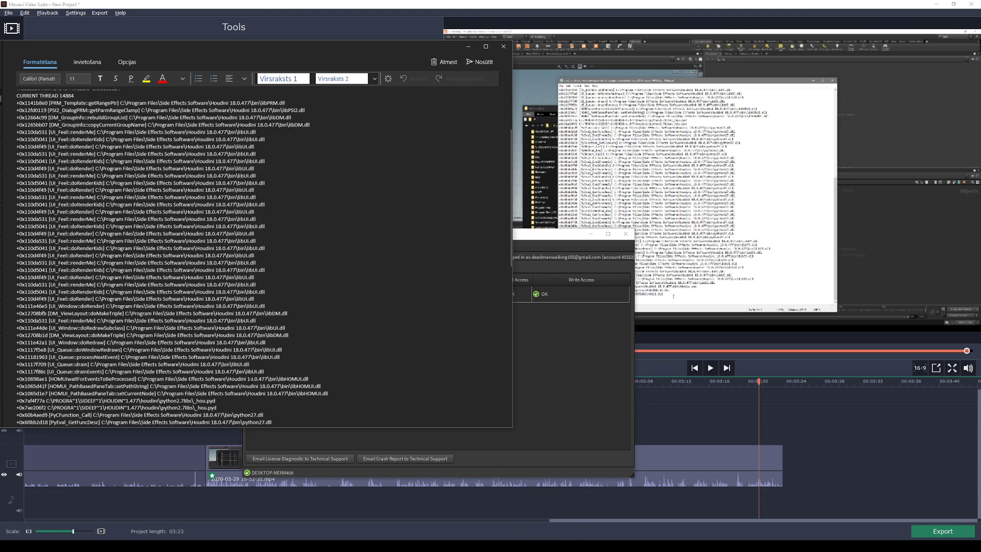
pyautogui.moveTo(138, 409); pyautogui.dragTo(24, 58)
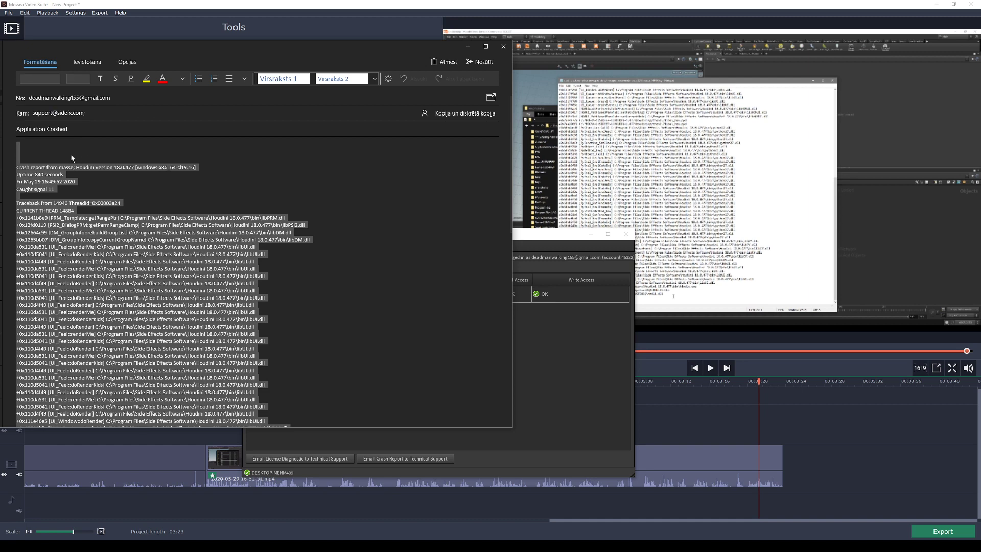
pyautogui.click(66, 151)
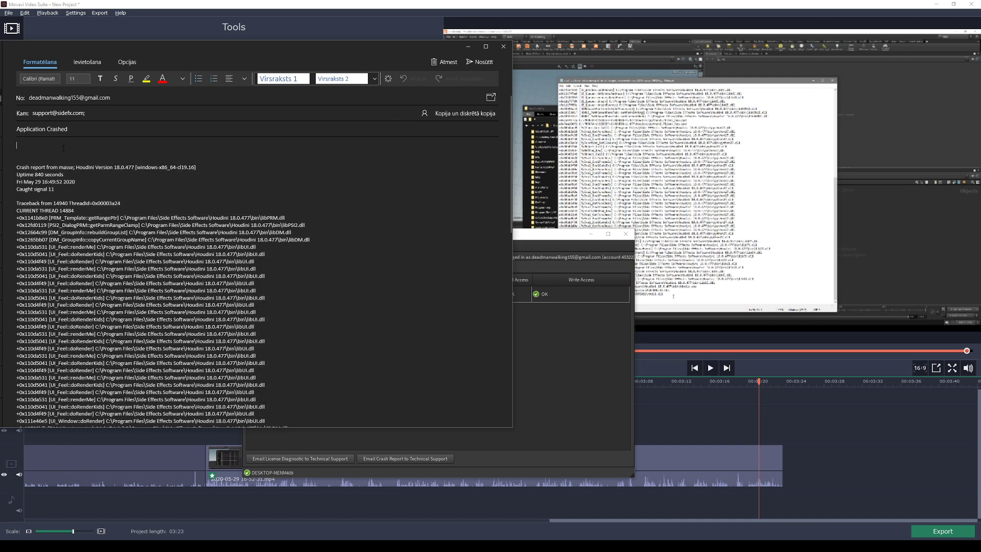